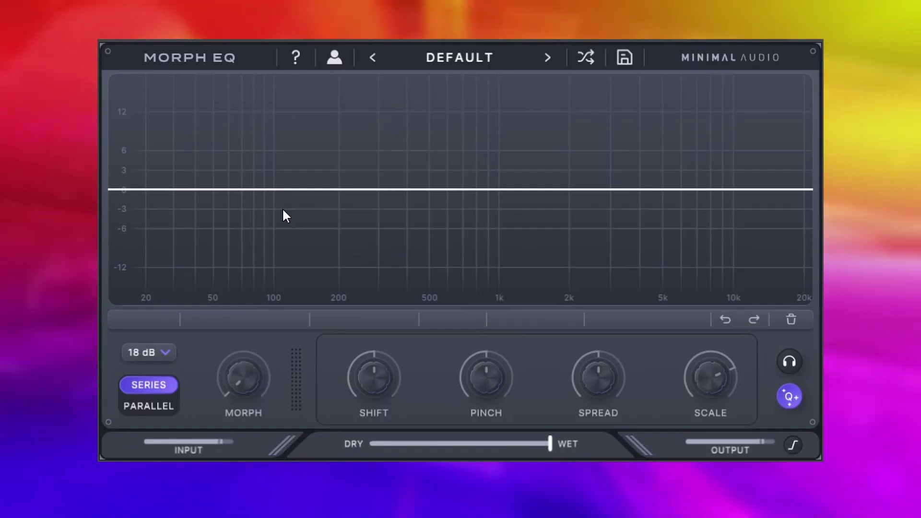
Step: Add a low-mid cut near 150 Hz and morph it into a 948 Hz peak
{"action": "left_click_drag", "start_coordinate": [283, 210], "coordinate": [319, 227]}
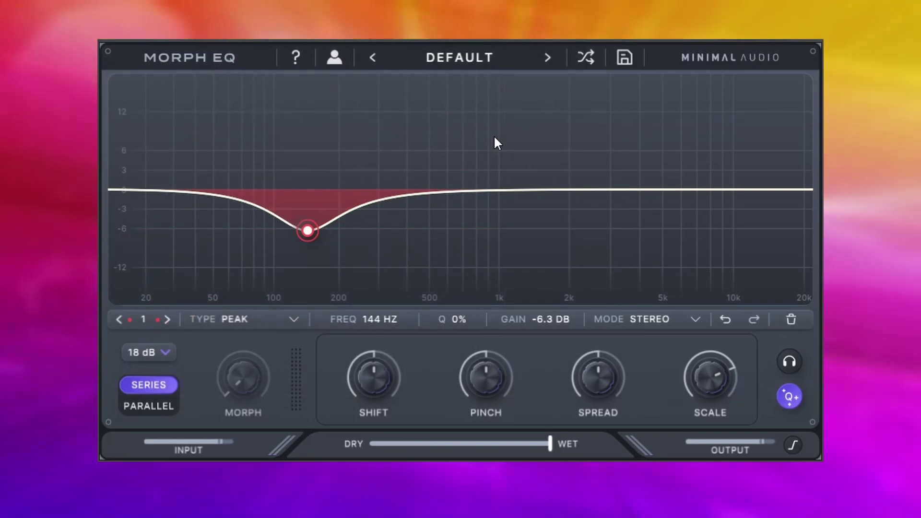
{"action": "mouse_move", "coordinate": [232, 380]}
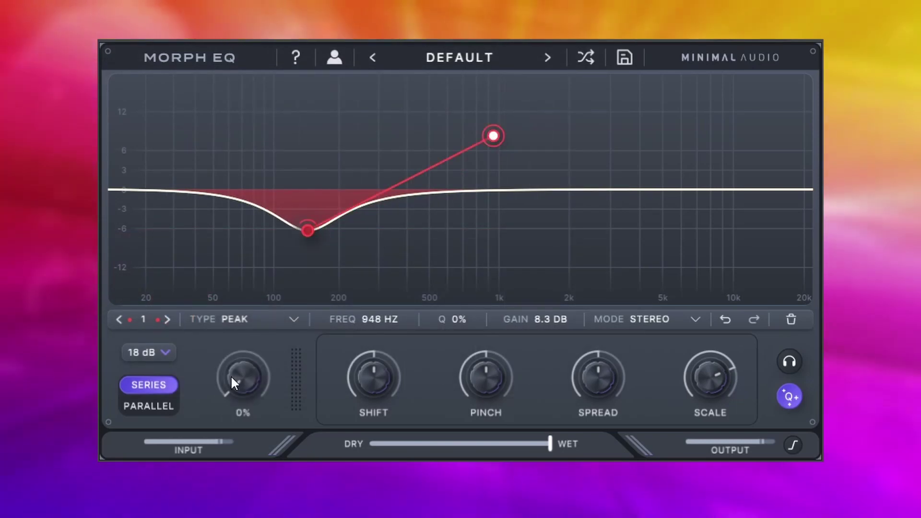
{"action": "left_click_drag", "start_coordinate": [231, 375], "coordinate": [255, 169]}
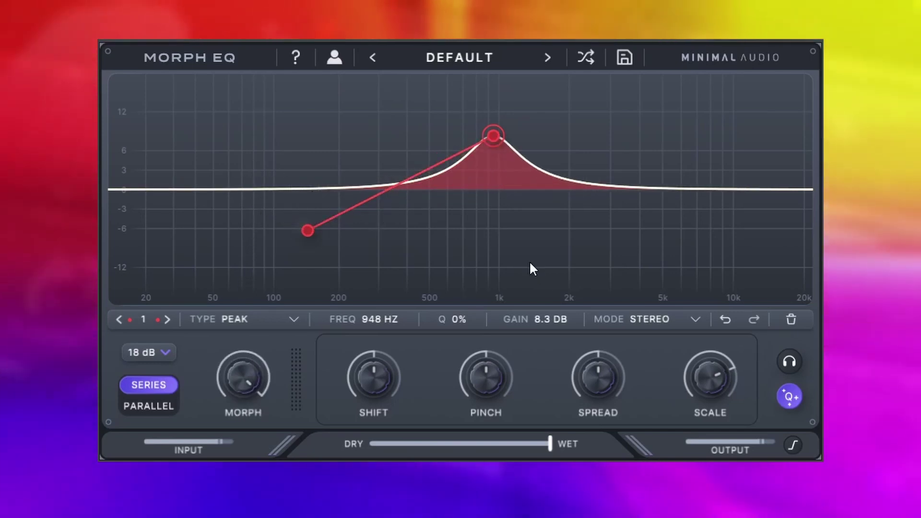
Step: Extend the morph path with a 1.25 kHz dip and 5 kHz peak/dip points, morphed to 77%
{"action": "left_click", "coordinate": [521, 233]}
{"action": "left_click", "coordinate": [652, 124]}
{"action": "left_click", "coordinate": [662, 235]}
{"action": "double_click", "coordinate": [243, 376]}
{"action": "left_click_drag", "start_coordinate": [243, 376], "coordinate": [265, 216]}
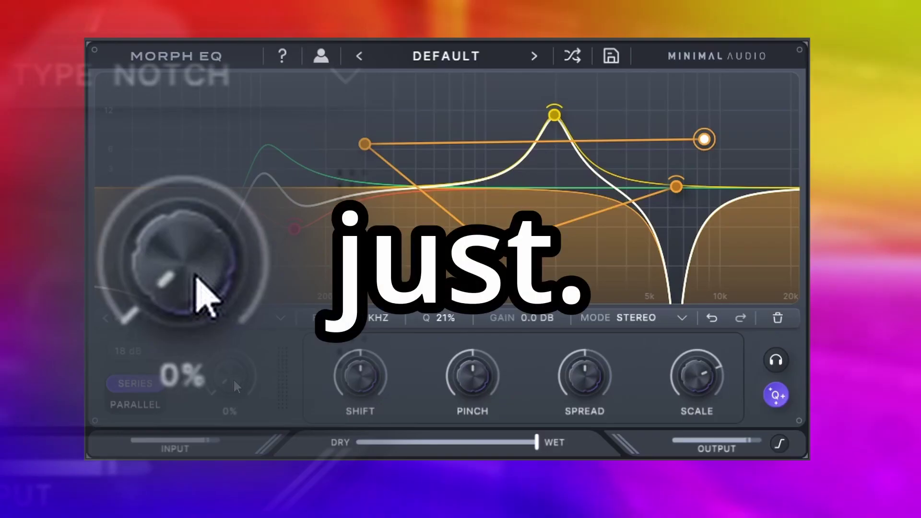
Step: Raise the multi-band Morph EQ's MORPH amount to 68%
{"action": "left_click_drag", "start_coordinate": [195, 273], "coordinate": [186, 80]}
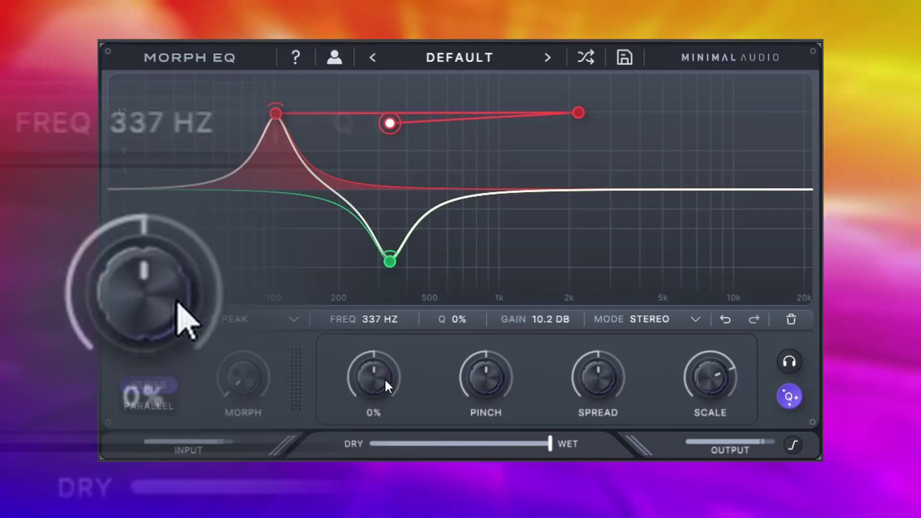
Step: Shift the bands, pinch and spread them fully, then curve the notch band's morph path
{"action": "left_click_drag", "start_coordinate": [386, 379], "coordinate": [383, 400]}
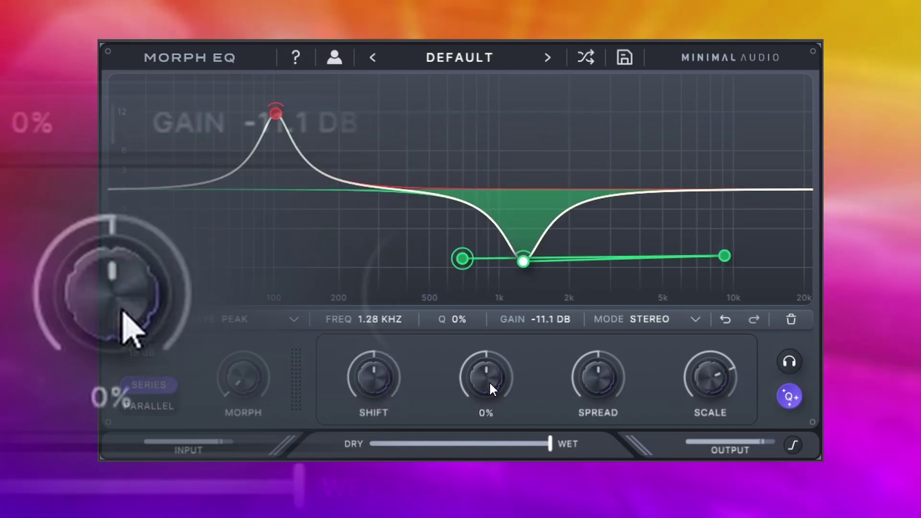
{"action": "left_click_drag", "start_coordinate": [489, 381], "coordinate": [497, 515]}
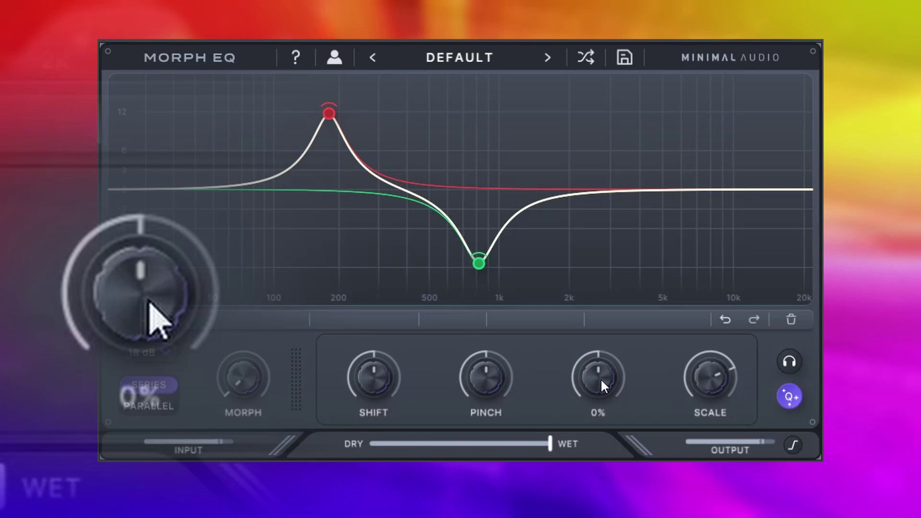
{"action": "left_click_drag", "start_coordinate": [601, 378], "coordinate": [595, 494]}
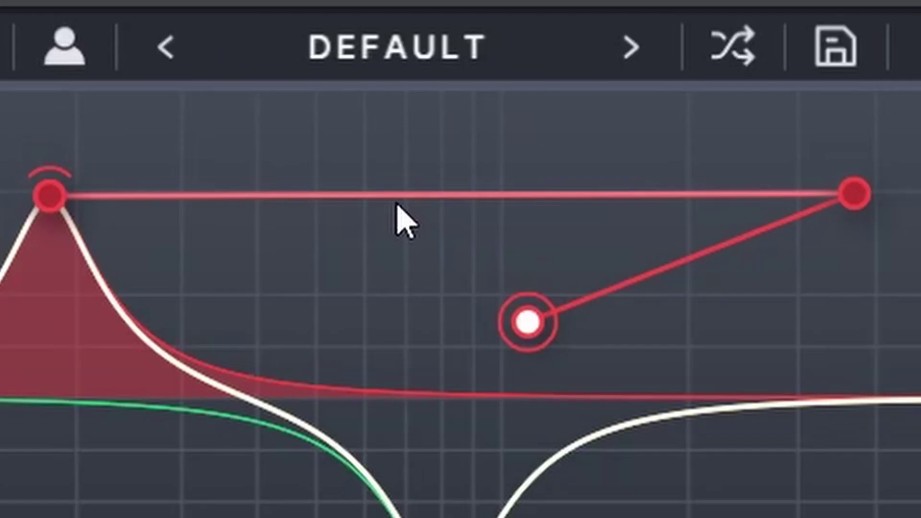
{"action": "left_click_drag", "start_coordinate": [460, 116], "coordinate": [547, 145]}
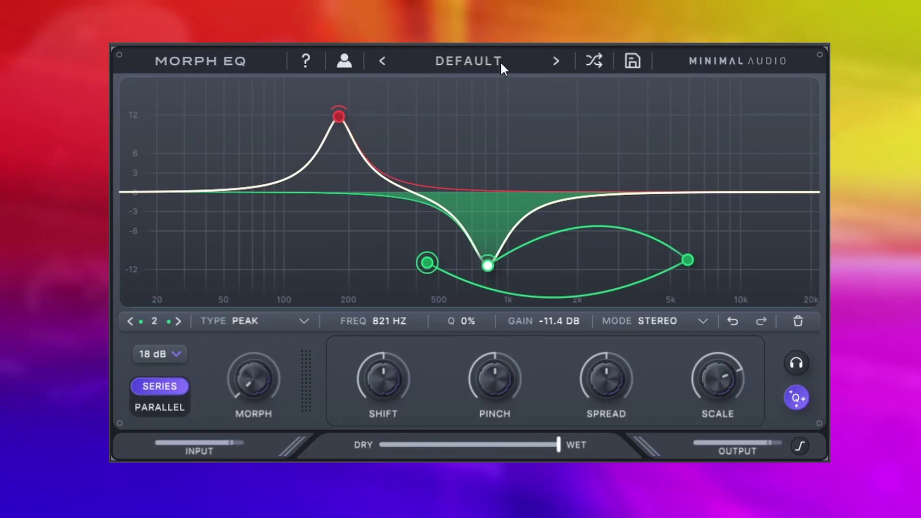
Step: Load 5 - MIXING > LOW TILT, then shuffle to the STRETCHER preset
{"action": "left_click", "coordinate": [497, 60]}
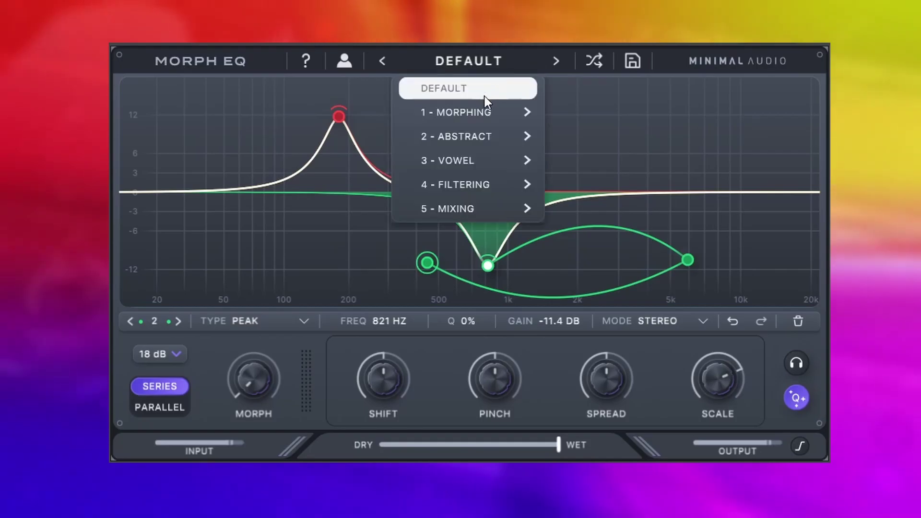
{"action": "mouse_move", "coordinate": [488, 211]}
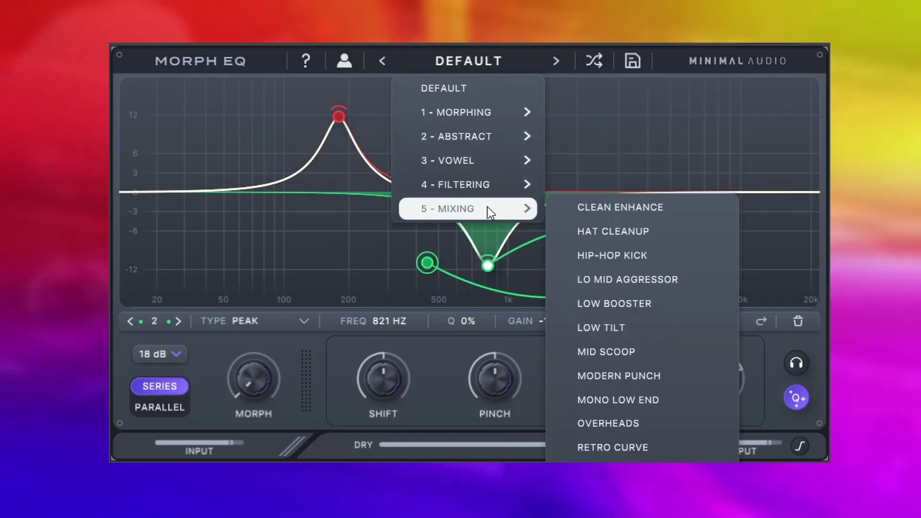
{"action": "left_click", "coordinate": [595, 58]}
{"action": "left_click", "coordinate": [595, 59]}
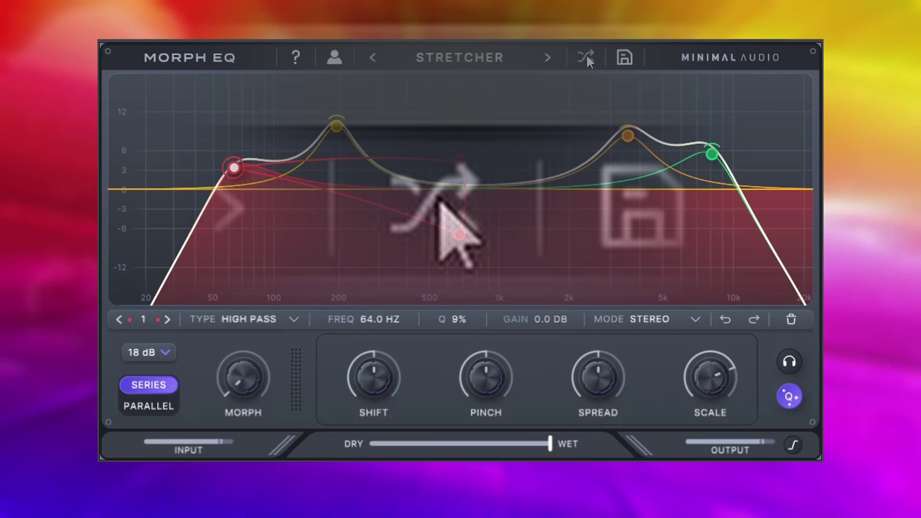
Step: Sweep MORPH up and back down to audition STRETCHER, then start adding an instrument
{"action": "mouse_move", "coordinate": [263, 368]}
{"action": "left_mouse_down"}
{"action": "mouse_move", "coordinate": [278, 290]}
{"action": "mouse_move", "coordinate": [273, 356]}
{"action": "left_mouse_up"}
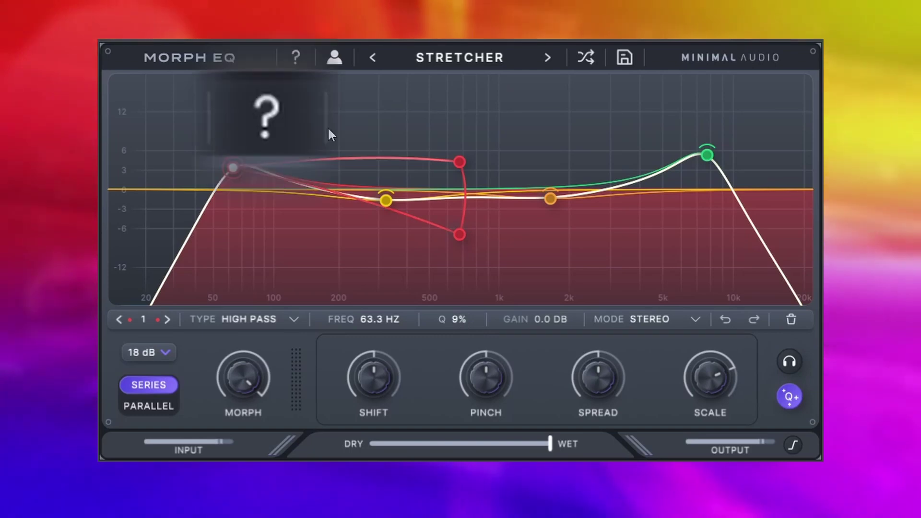
{"action": "mouse_move", "coordinate": [228, 174]}
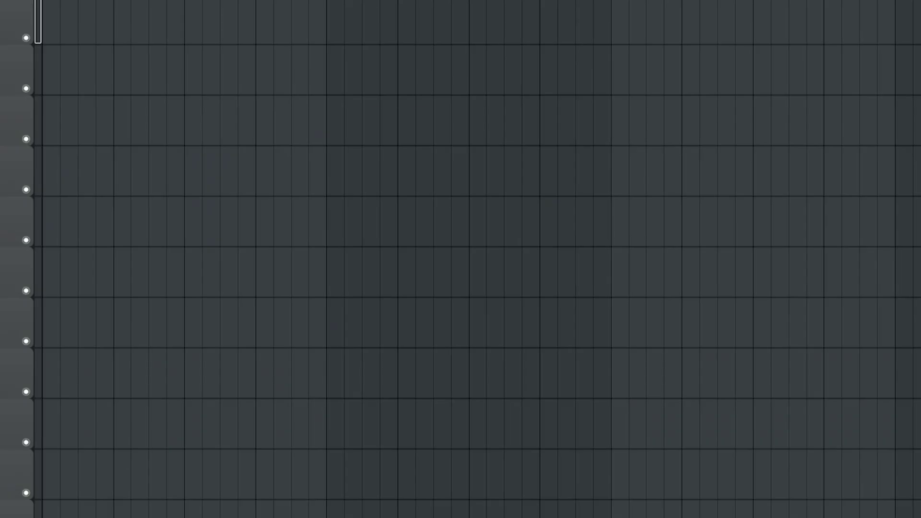
{"action": "key", "text": "F6"}
{"action": "left_click", "coordinate": [339, 93]}
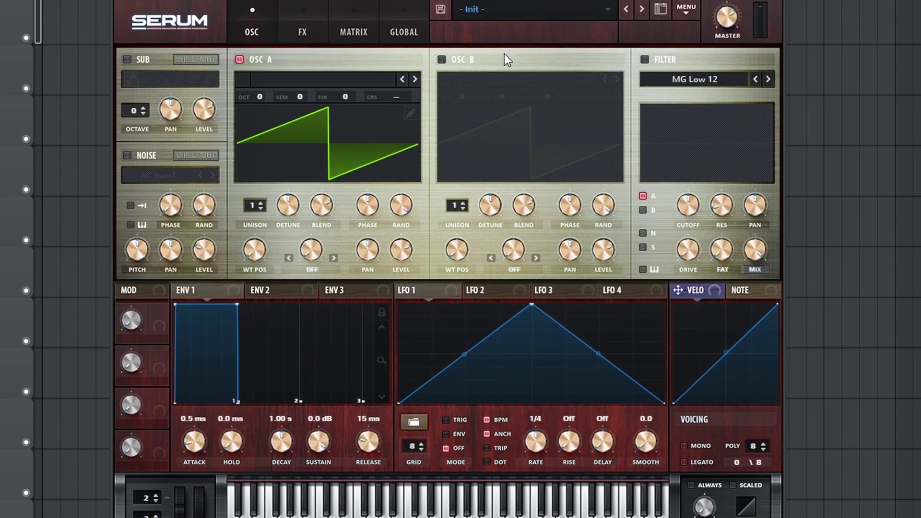
Step: Render OSC A's 16-voice unison saw via Render OSC A Warp into a 256-frame wavetable
{"action": "left_click_drag", "start_coordinate": [258, 206], "coordinate": [258, 192]}
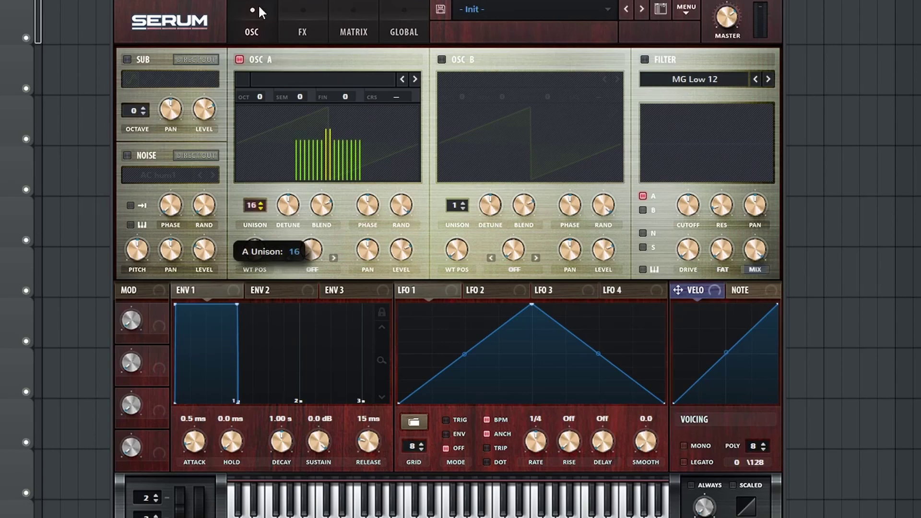
{"action": "left_click", "coordinate": [390, 161]}
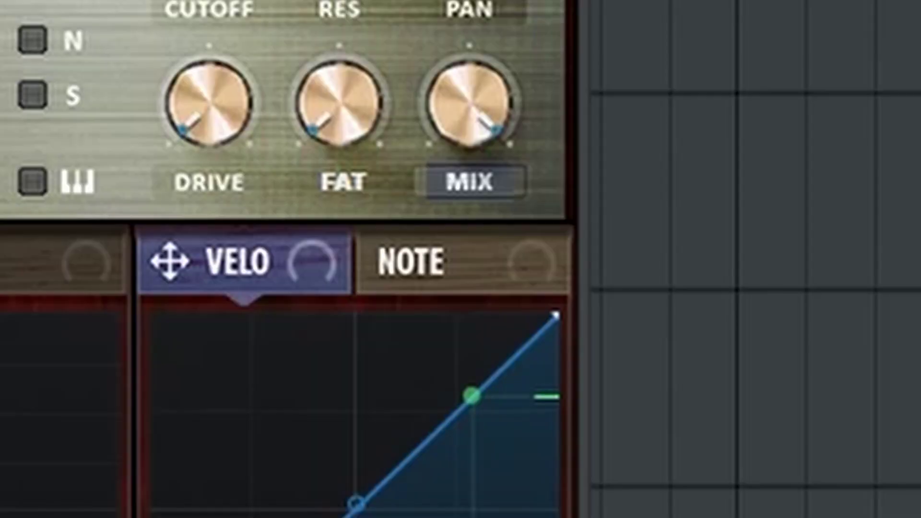
{"action": "left_click", "coordinate": [686, 9]}
{"action": "left_click", "coordinate": [385, 101]}
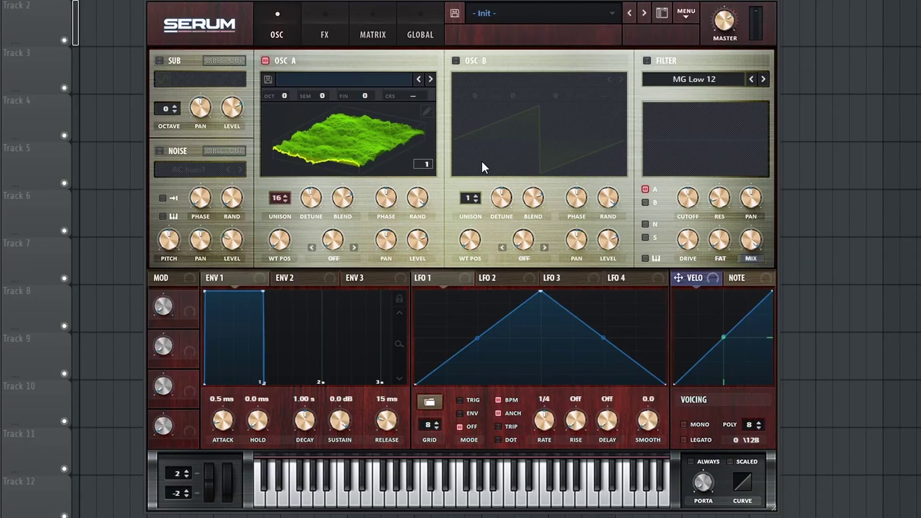
{"action": "scroll", "coordinate": [280, 197], "scroll_direction": "down", "scroll_amount": 14}
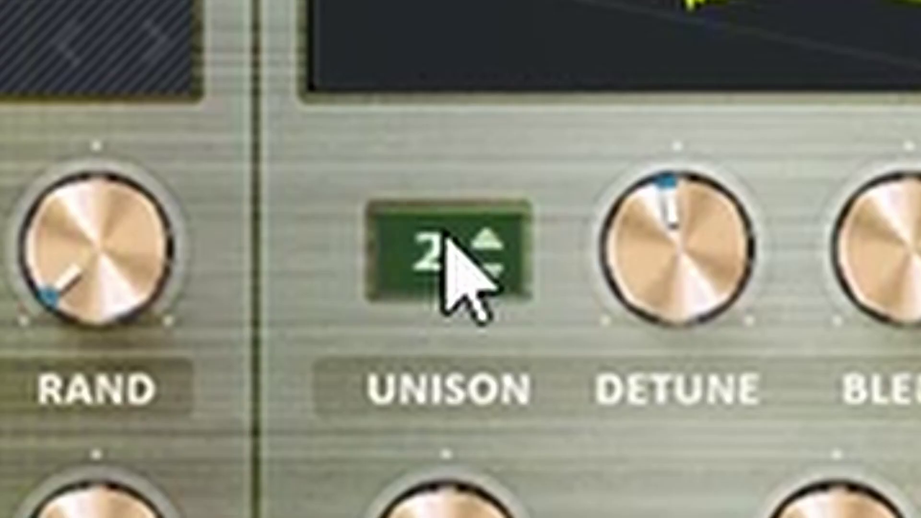
{"action": "scroll", "coordinate": [443, 234], "scroll_direction": "down", "scroll_amount": 1}
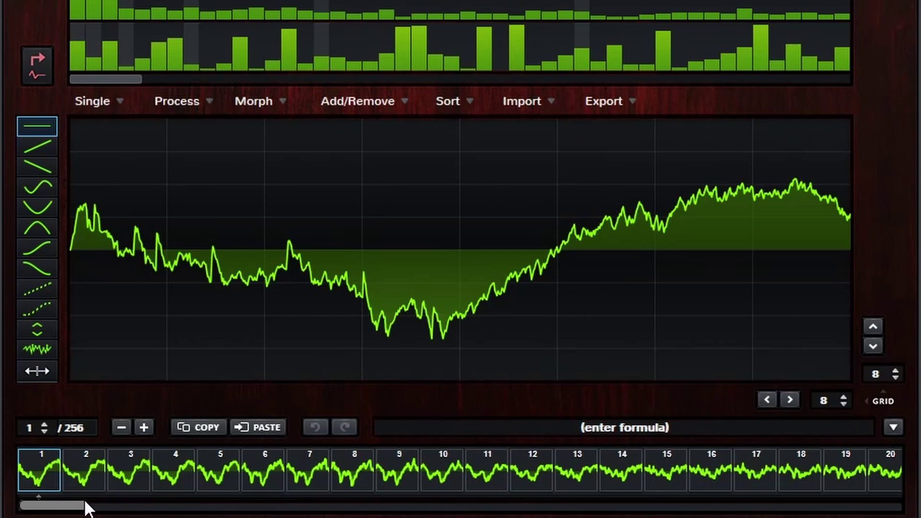
{"action": "left_click_drag", "start_coordinate": [88, 508], "coordinate": [135, 510]}
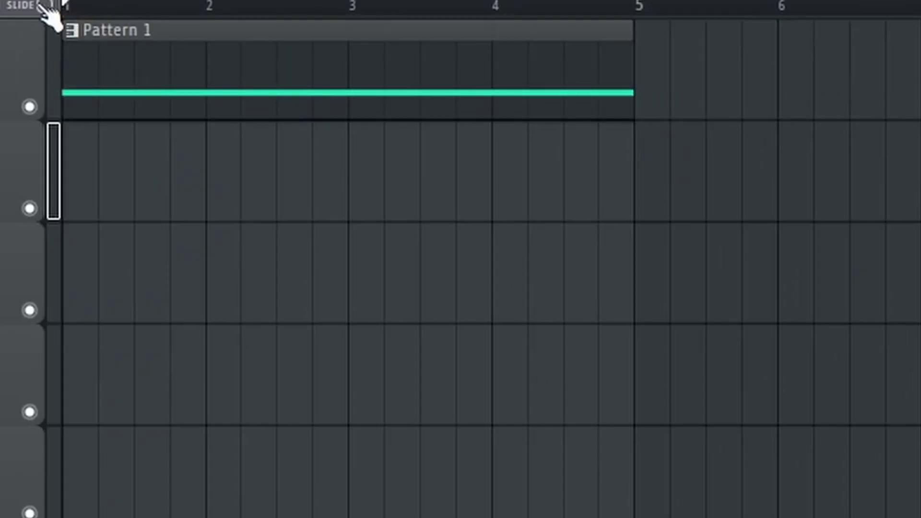
Step: Play the pattern, drop OSC A to -3 octaves, and assign Macro 1 to WT POS
{"action": "key", "text": "space"}
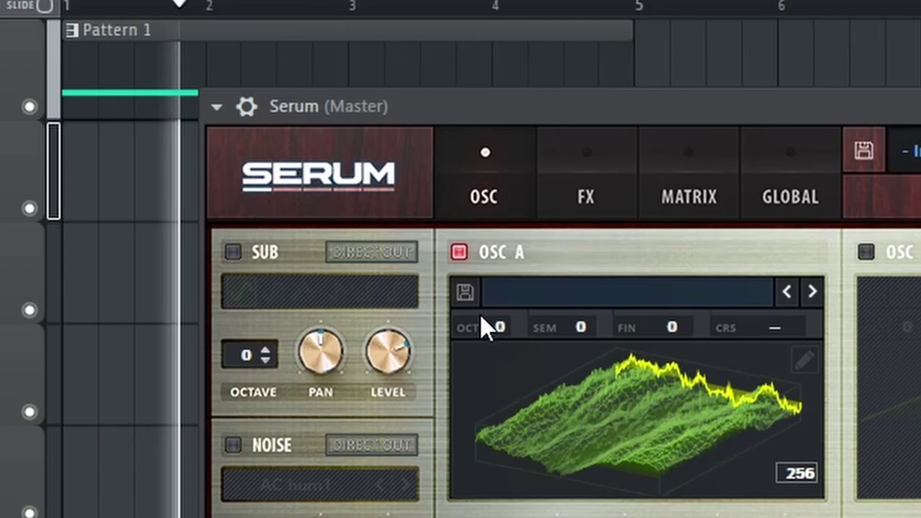
{"action": "left_click_drag", "start_coordinate": [507, 327], "coordinate": [504, 476]}
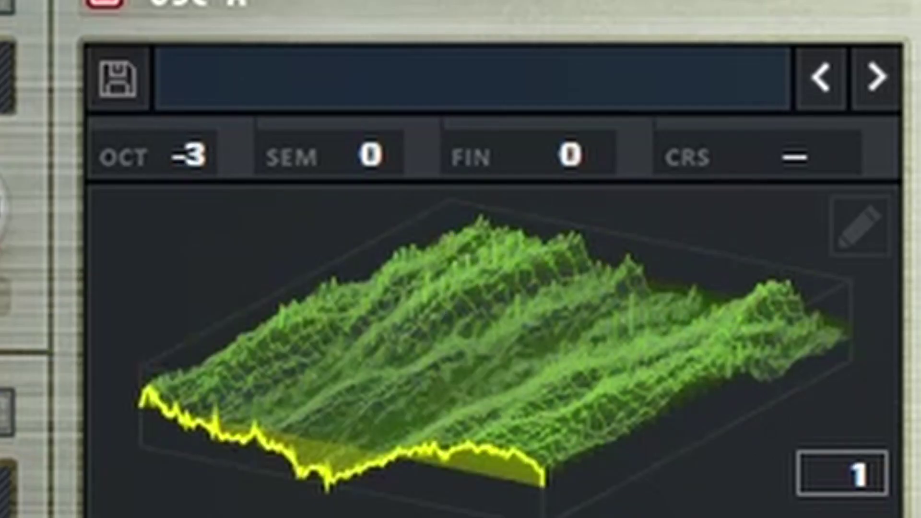
{"action": "left_click_drag", "start_coordinate": [229, 358], "coordinate": [580, 130]}
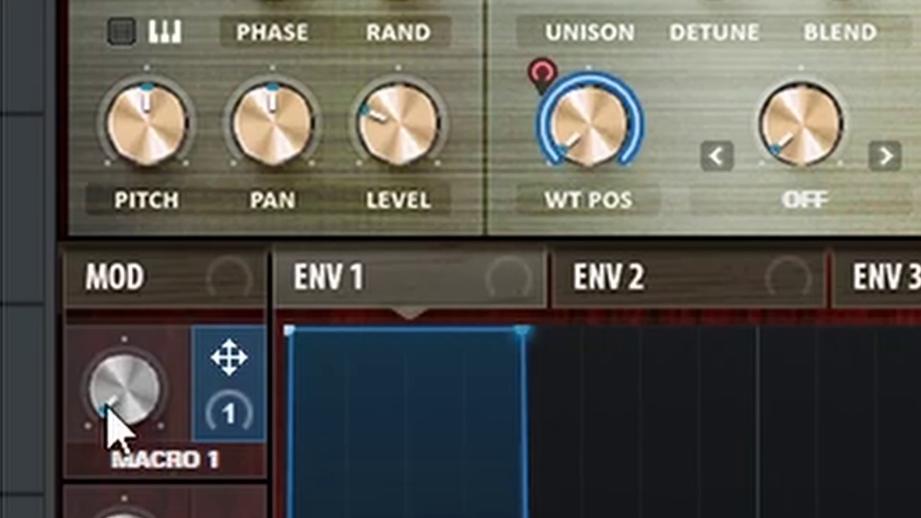
Step: Choose Bend - warp, set Macro 1's depth to 55 and WT POS to 162
{"action": "left_click", "coordinate": [806, 199]}
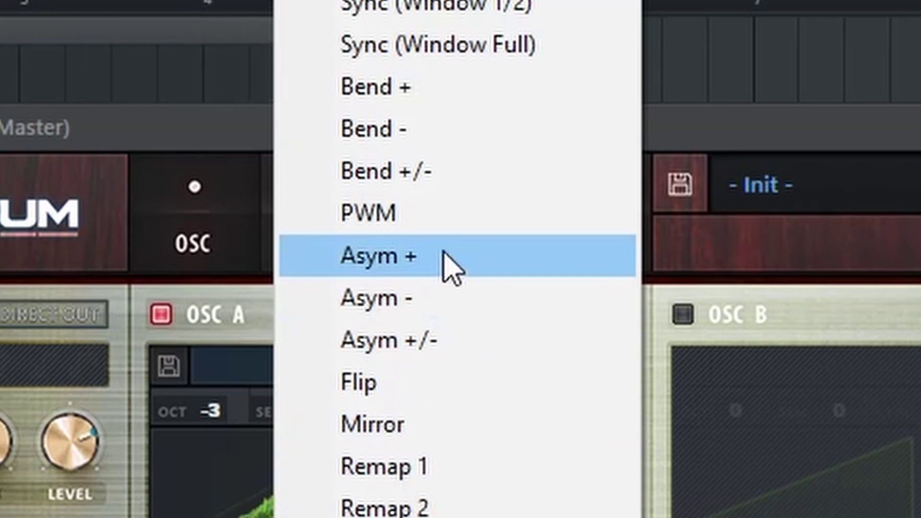
{"action": "left_click", "coordinate": [443, 131]}
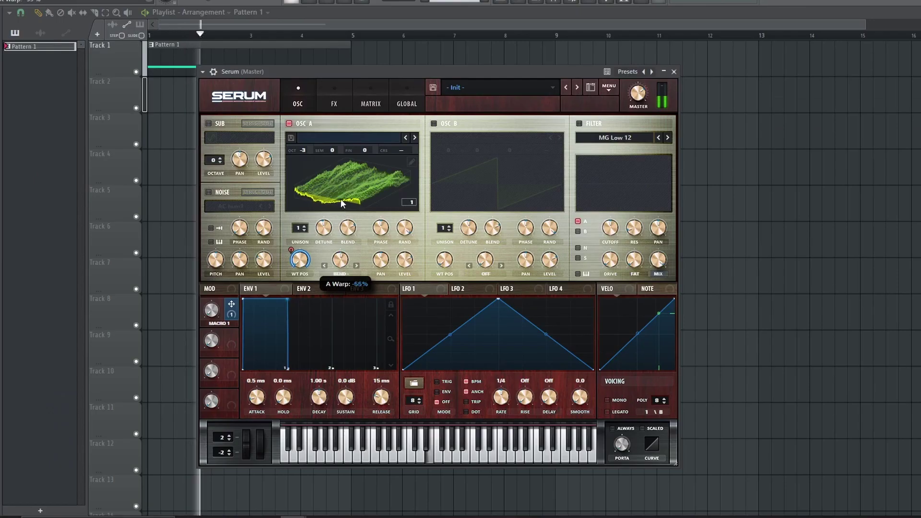
{"action": "left_click_drag", "start_coordinate": [211, 310], "coordinate": [211, 252]}
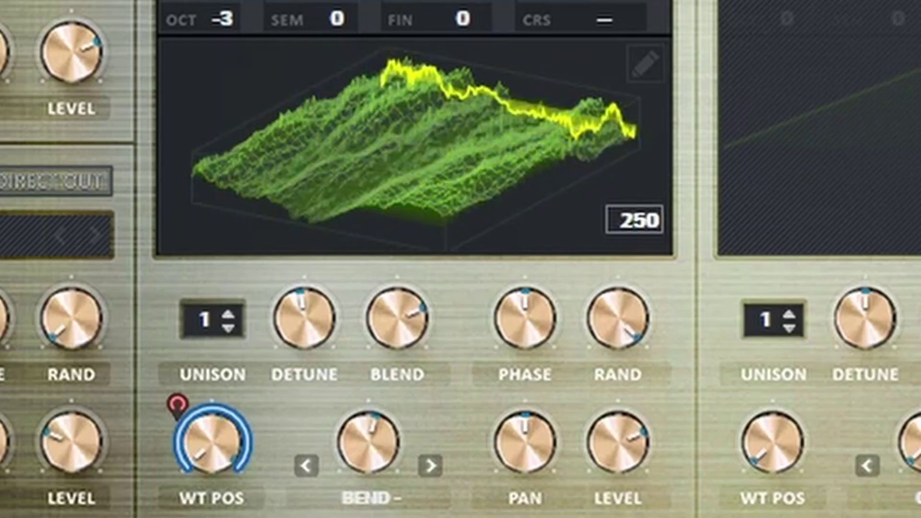
{"action": "left_click_drag", "start_coordinate": [195, 451], "coordinate": [195, 507]}
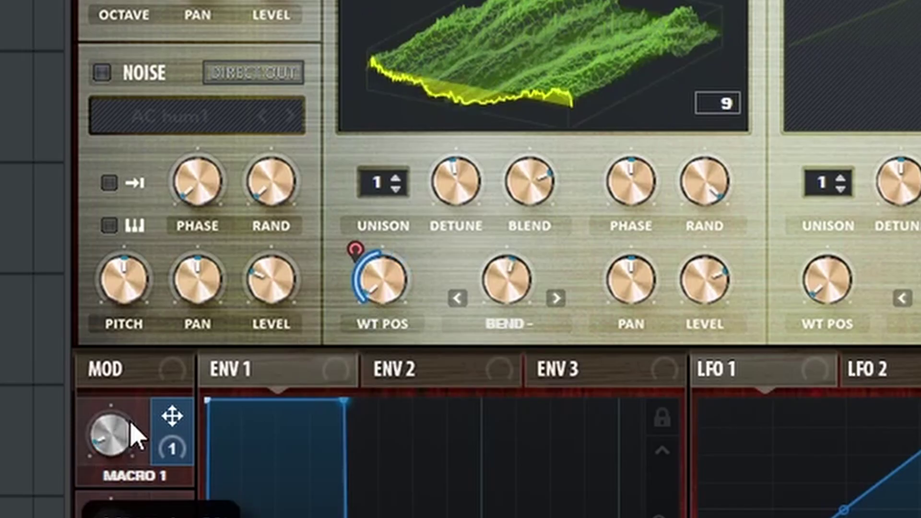
{"action": "left_click_drag", "start_coordinate": [391, 267], "coordinate": [417, 102]}
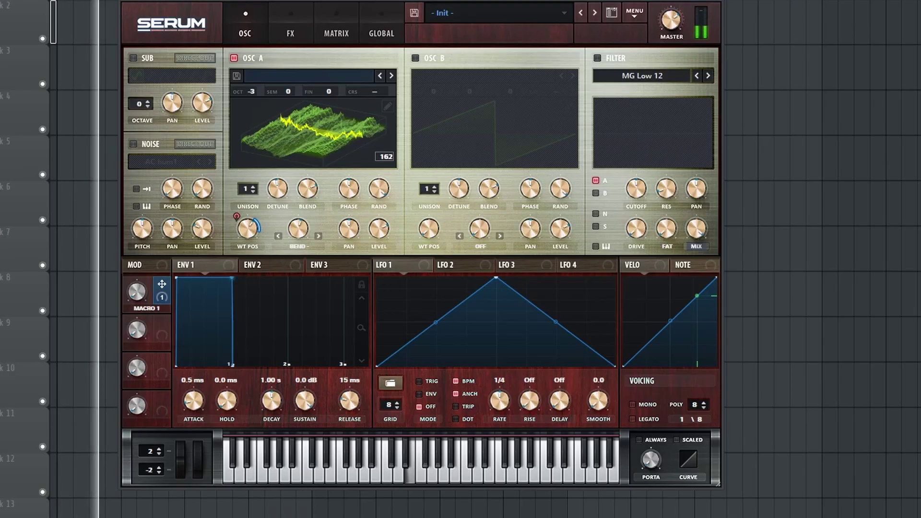
Step: Wrap the Serum channel in Patcher and expose Macro 1 as a parameter
{"action": "key", "text": "F6"}
{"action": "right_click", "coordinate": [264, 96]}
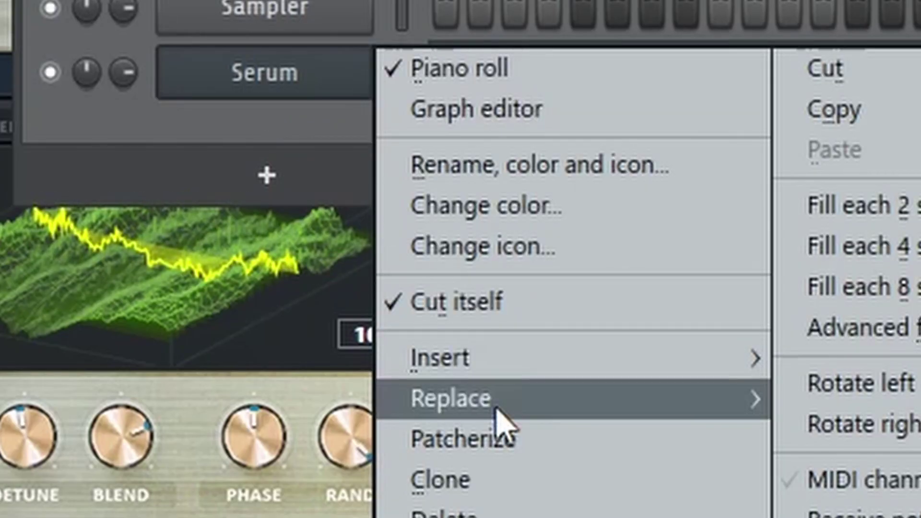
{"action": "left_click", "coordinate": [509, 441]}
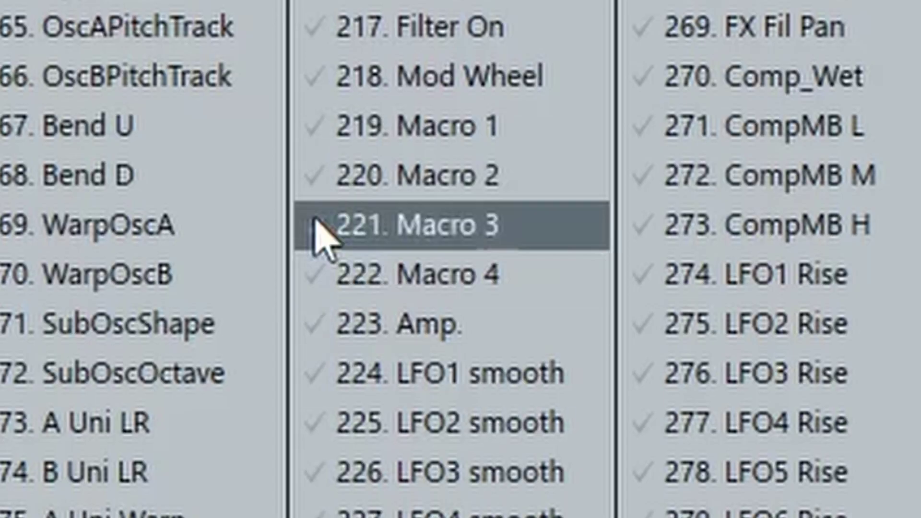
{"action": "left_click", "coordinate": [336, 137]}
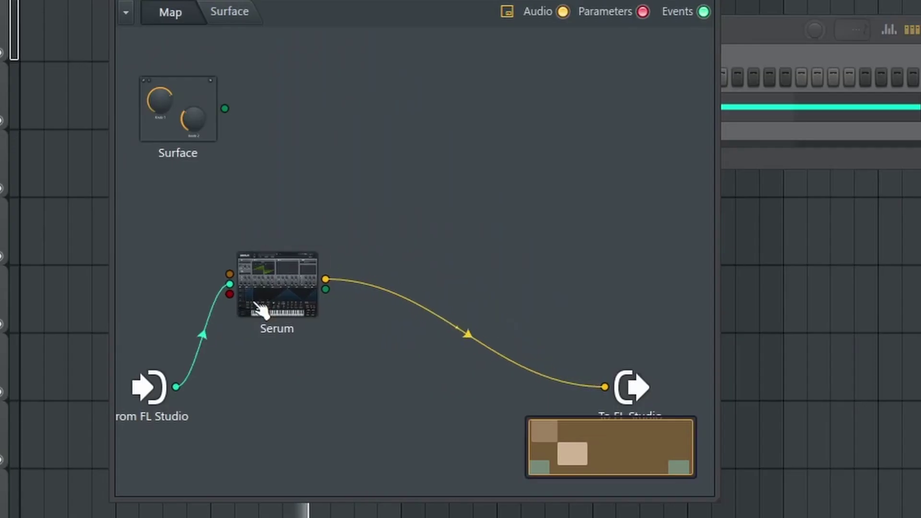
Step: Add Morph EQ from the plugin picker, map Macro 1 to oscillator level, set warp to -80%
{"action": "right_click", "coordinate": [390, 143]}
{"action": "left_click", "coordinate": [451, 153]}
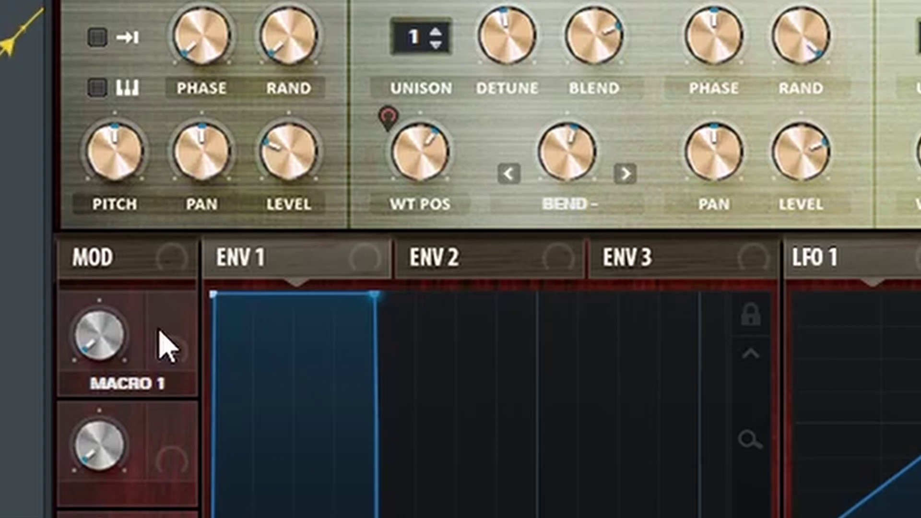
{"action": "left_click_drag", "start_coordinate": [818, 163], "coordinate": [819, 166]}
{"action": "left_click_drag", "start_coordinate": [794, 127], "coordinate": [802, 77]}
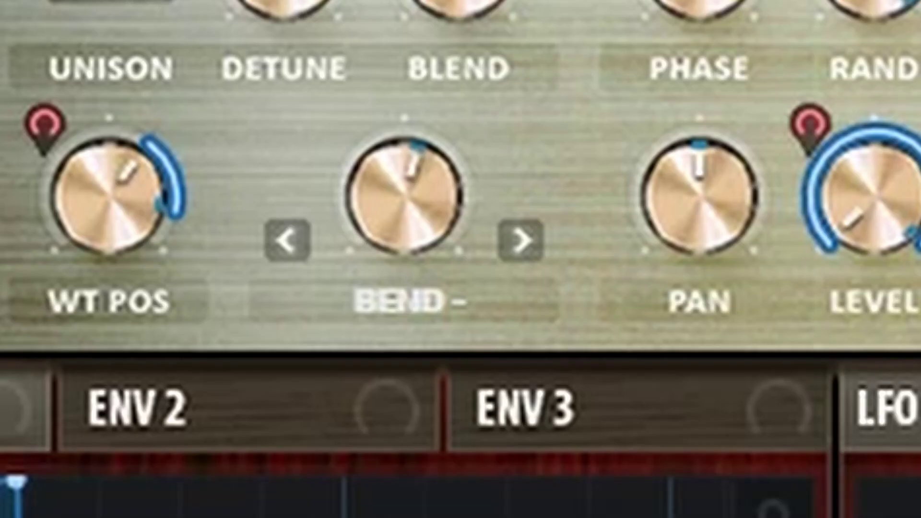
{"action": "left_click_drag", "start_coordinate": [394, 170], "coordinate": [435, 3]}
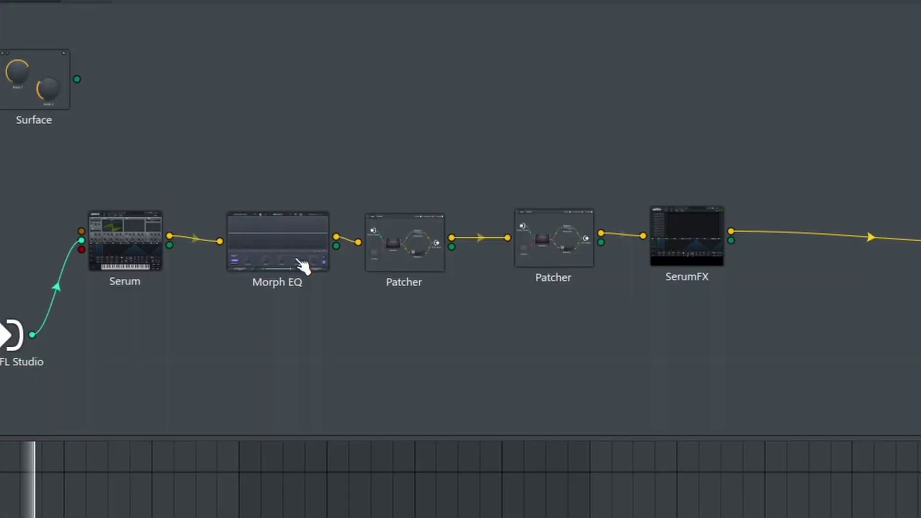
Step: Link a Morph EQ parameter input to a controller
{"action": "right_click", "coordinate": [308, 263]}
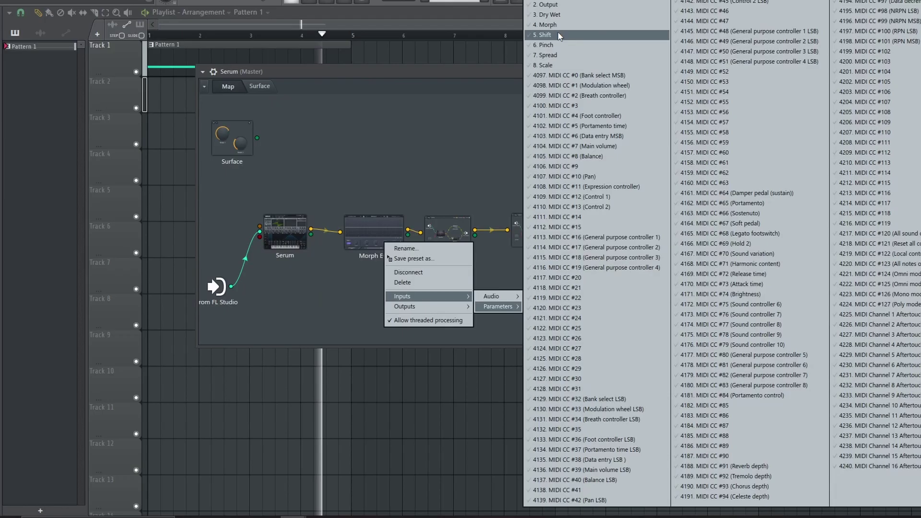
{"action": "key", "text": "Escape"}
{"action": "right_click", "coordinate": [340, 235]}
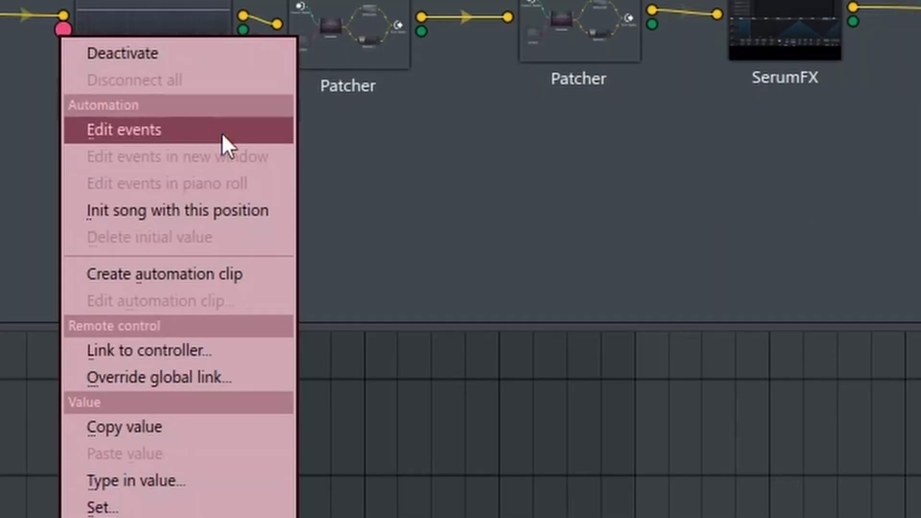
{"action": "left_click", "coordinate": [194, 352]}
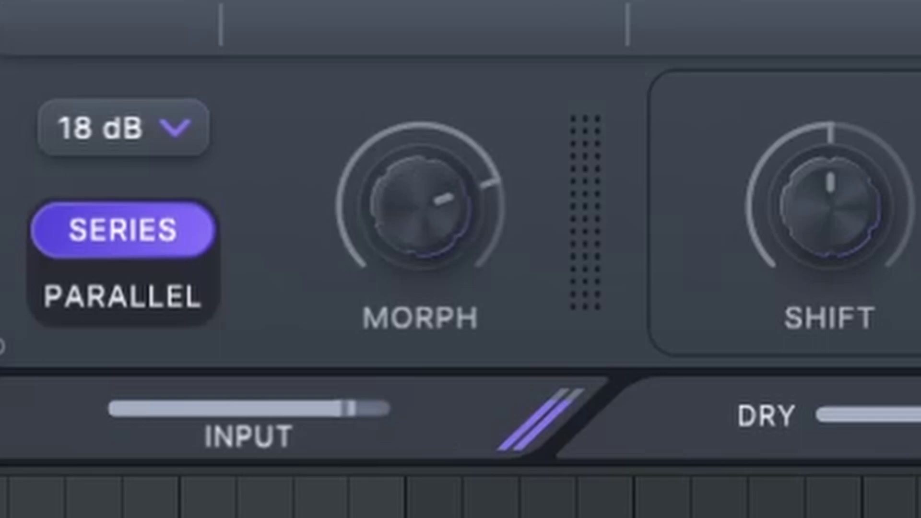
Step: Make band 1 a high pass, add a band near 460 Hz, and a 100 Hz notch
{"action": "left_click", "coordinate": [211, 342]}
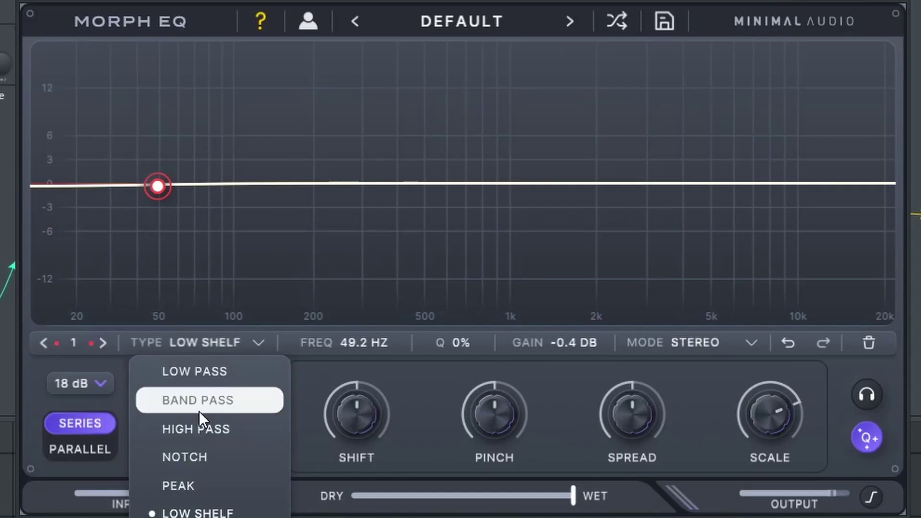
{"action": "left_click", "coordinate": [200, 429]}
{"action": "double_click", "coordinate": [414, 174]}
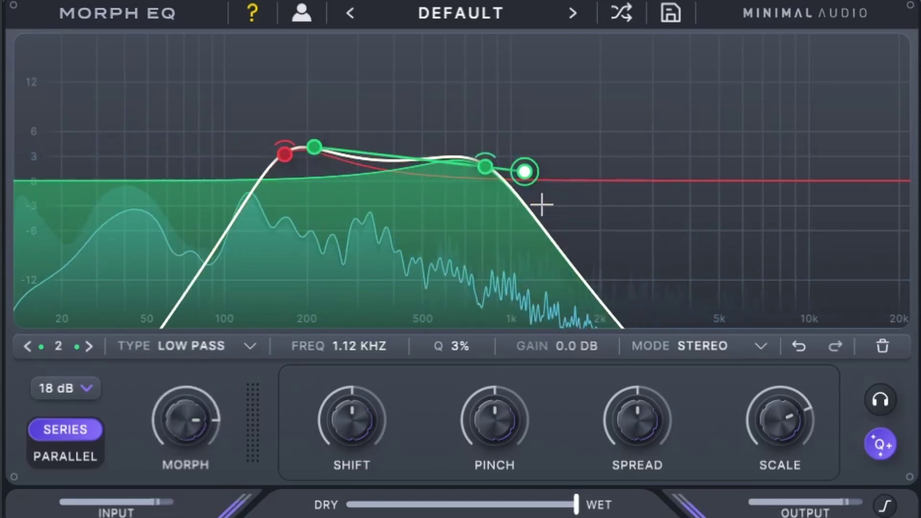
{"action": "double_click", "coordinate": [251, 139]}
{"action": "left_click_drag", "start_coordinate": [251, 139], "coordinate": [224, 266]}
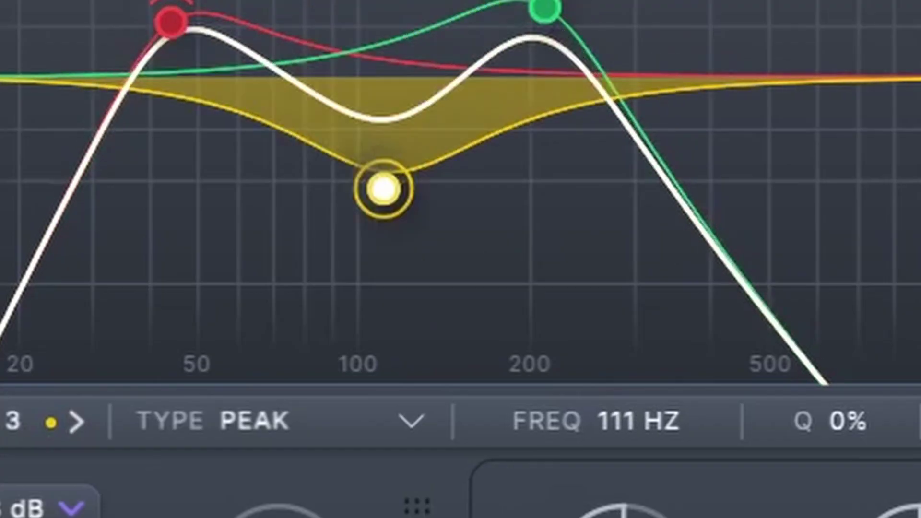
{"action": "left_click", "coordinate": [394, 432]}
{"action": "left_click", "coordinate": [269, 514]}
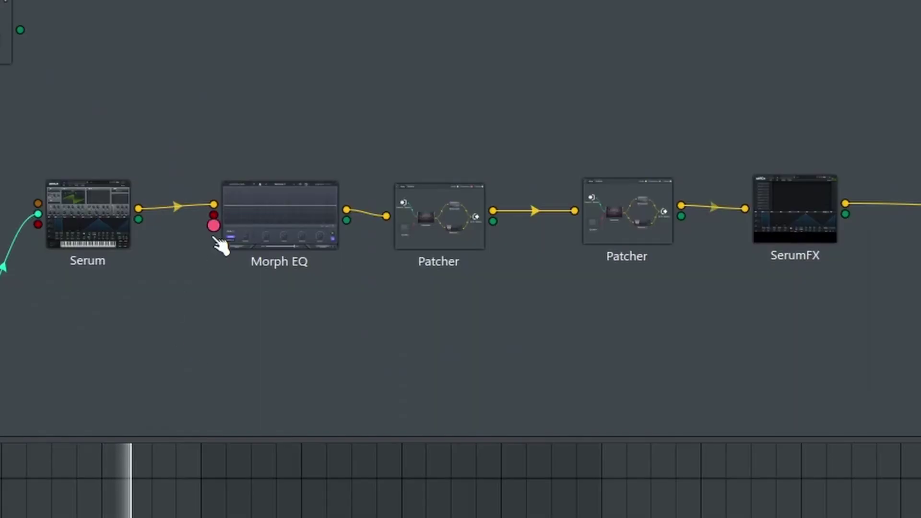
Step: Add band 1 as a Side-mode high pass at 364 Hz
{"action": "right_click", "coordinate": [214, 230]}
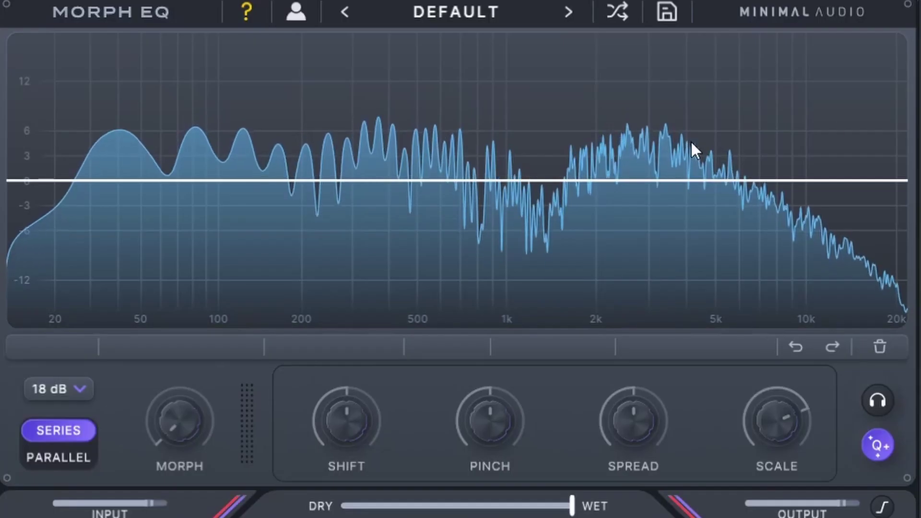
{"action": "double_click", "coordinate": [217, 182]}
{"action": "left_click", "coordinate": [244, 346]}
{"action": "left_click", "coordinate": [158, 456]}
{"action": "left_click_drag", "start_coordinate": [216, 182], "coordinate": [376, 170]}
{"action": "left_click", "coordinate": [758, 346]}
{"action": "left_click", "coordinate": [696, 499]}
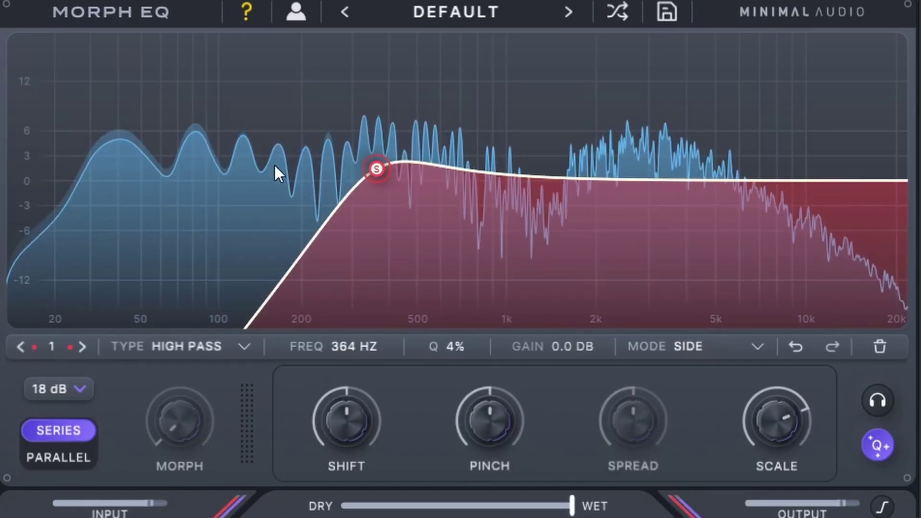
Step: Add a +7.8 dB low shelf at 153 Hz and a low pass at 1.36 kHz
{"action": "double_click", "coordinate": [200, 165]}
{"action": "left_click", "coordinate": [172, 348]}
{"action": "left_click", "coordinate": [192, 515]}
{"action": "left_click_drag", "start_coordinate": [200, 165], "coordinate": [267, 116]}
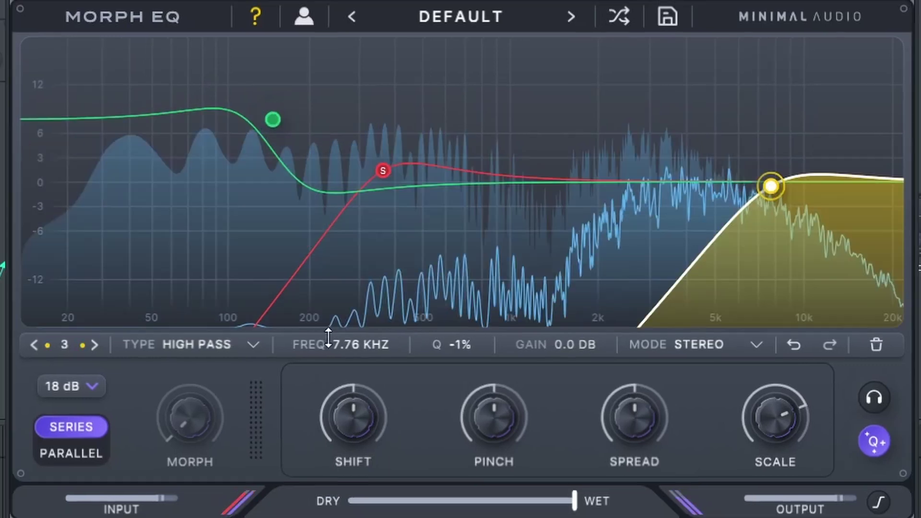
{"action": "left_click", "coordinate": [245, 346]}
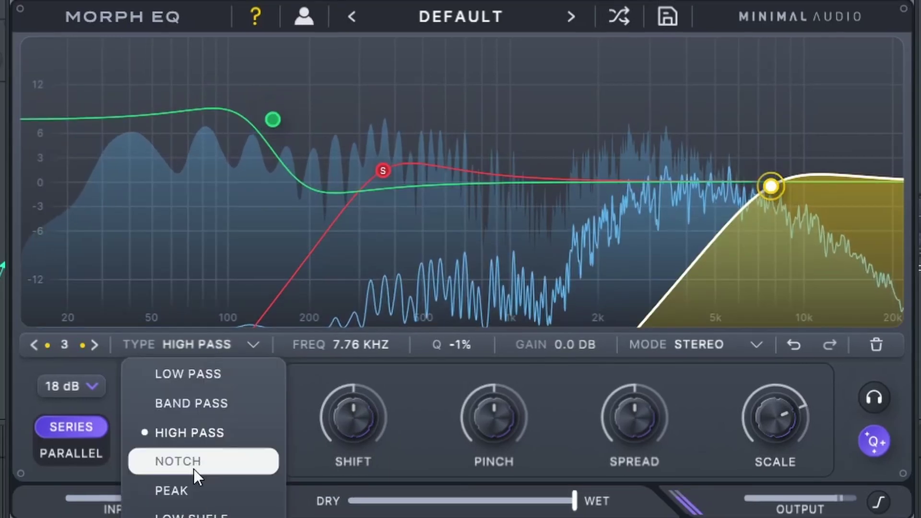
{"action": "left_click", "coordinate": [180, 375]}
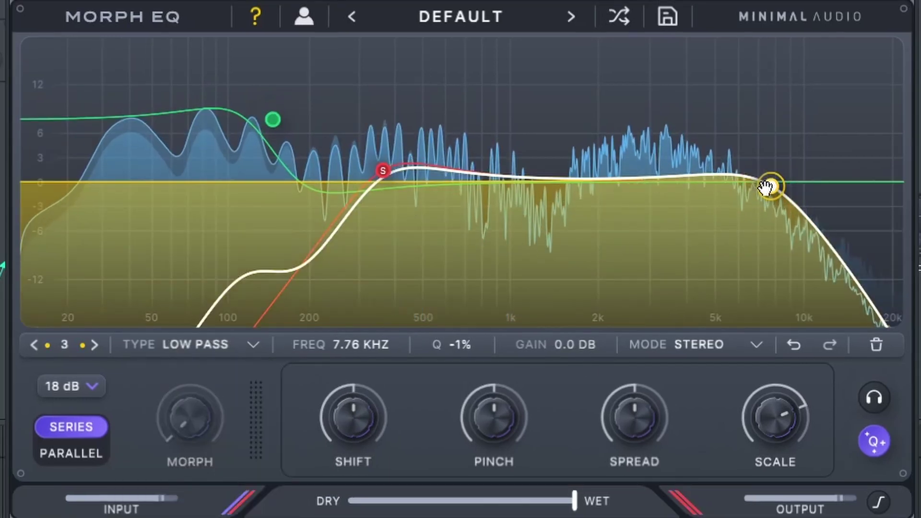
{"action": "left_click_drag", "start_coordinate": [768, 185], "coordinate": [549, 150]}
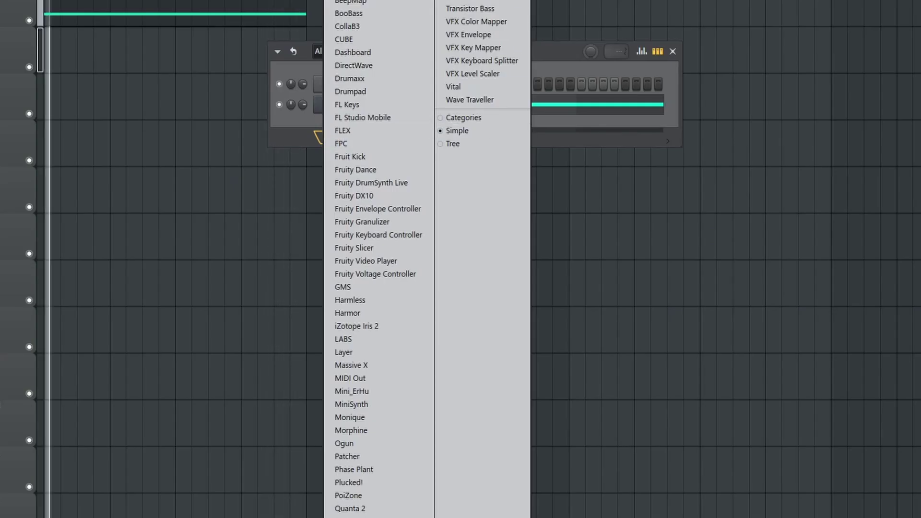
Step: Patchenize the Serum #2 channel and browse OSC 1's Echo Sound Works Core Tables wavetables
{"action": "key", "text": "Escape"}
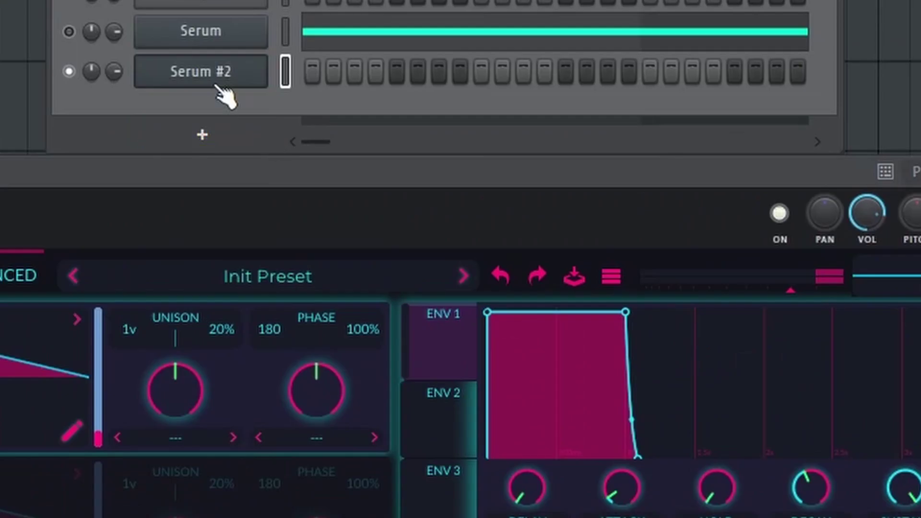
{"action": "right_click", "coordinate": [218, 87]}
{"action": "left_click", "coordinate": [373, 298]}
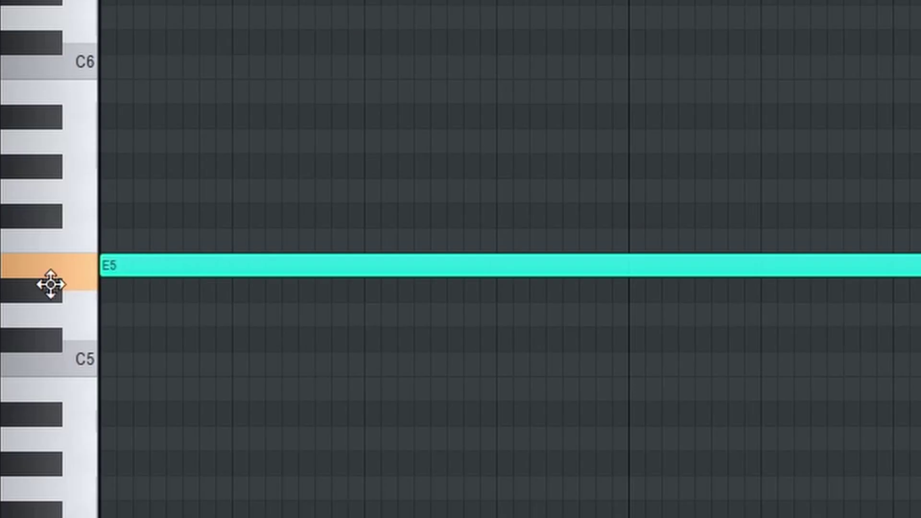
{"action": "left_click", "coordinate": [366, 103]}
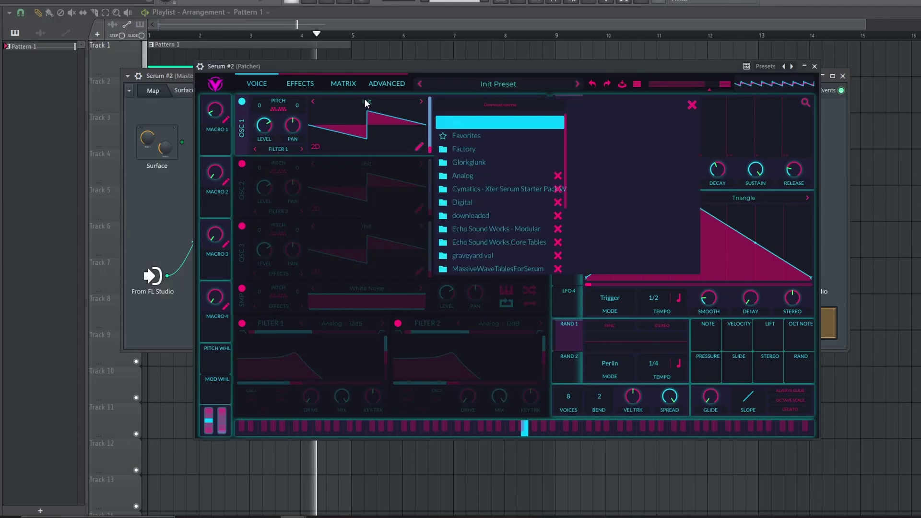
{"action": "left_click", "coordinate": [469, 244]}
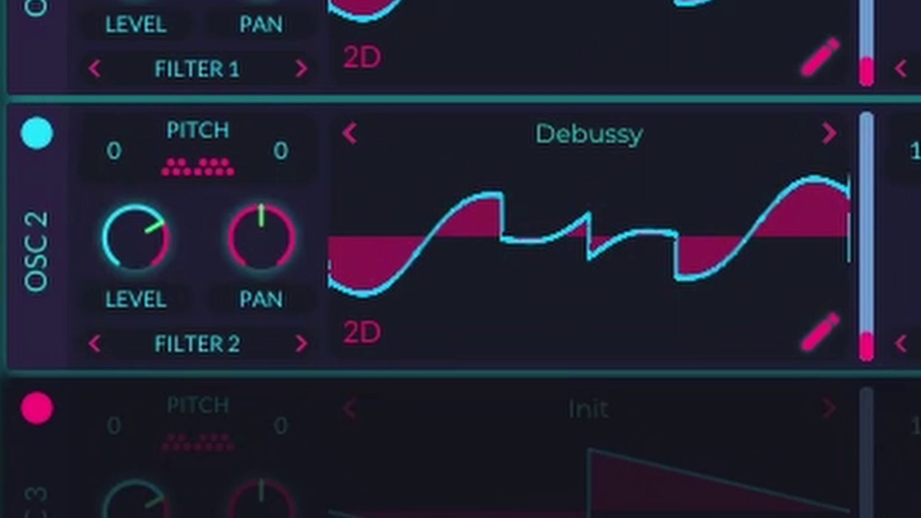
Step: Drop oscillator 2's pitch to -36 and give oscillator 1 a Random Amplitudes morph at 0%
{"action": "left_click_drag", "start_coordinate": [114, 151], "coordinate": [134, 423]}
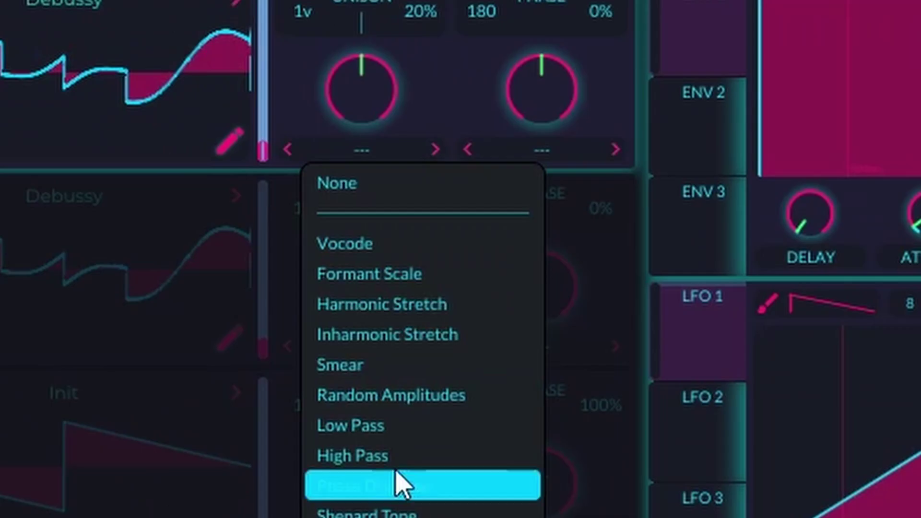
{"action": "left_click", "coordinate": [408, 393]}
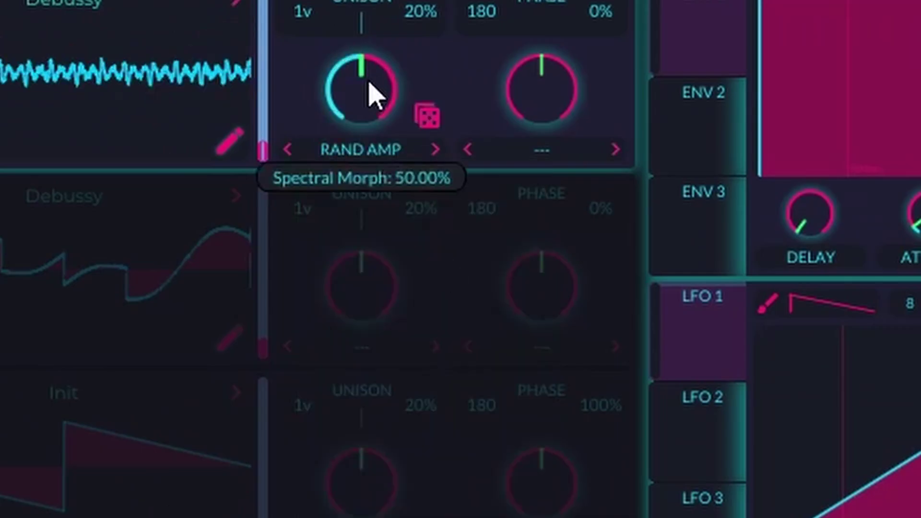
{"action": "left_click_drag", "start_coordinate": [370, 93], "coordinate": [360, 164]}
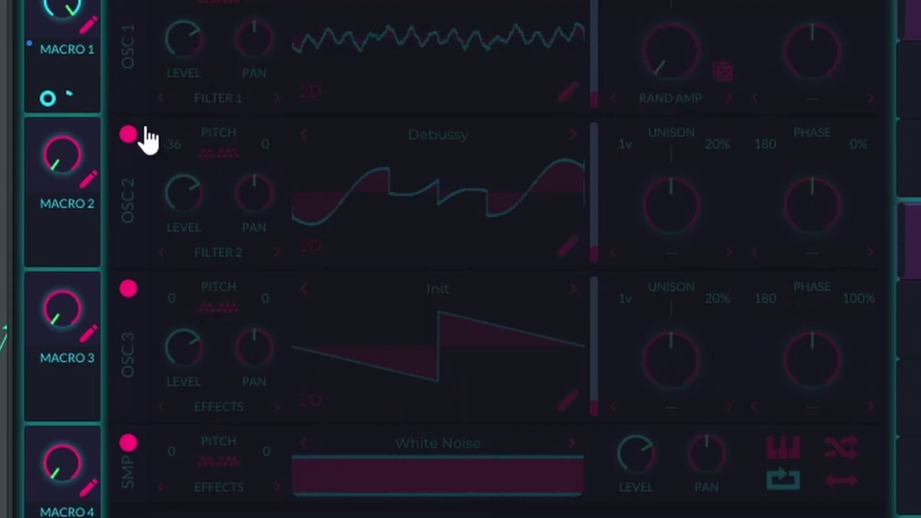
Step: Enable oscillator 2 with an Inharmonic spectral morph at about 67%
{"action": "left_click", "coordinate": [128, 134]}
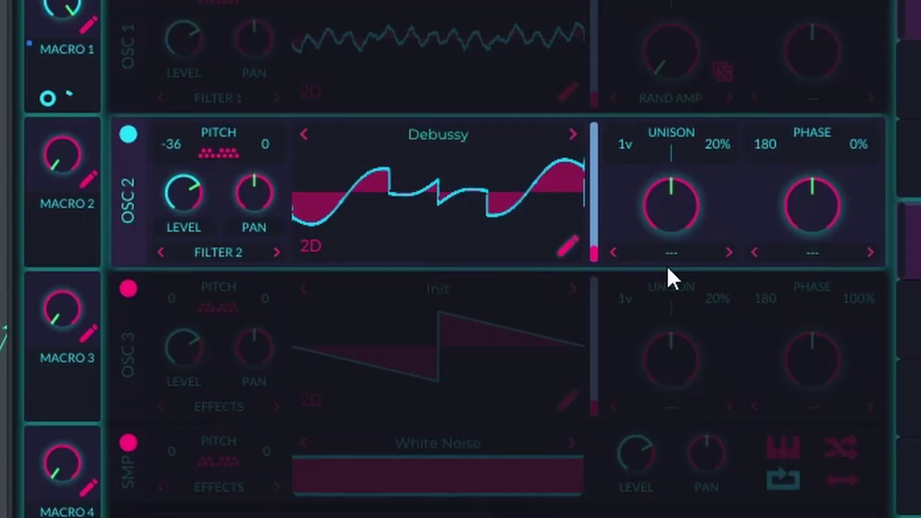
{"action": "left_click", "coordinate": [671, 253]}
{"action": "left_click", "coordinate": [652, 385]}
{"action": "left_click_drag", "start_coordinate": [657, 197], "coordinate": [652, 157]}
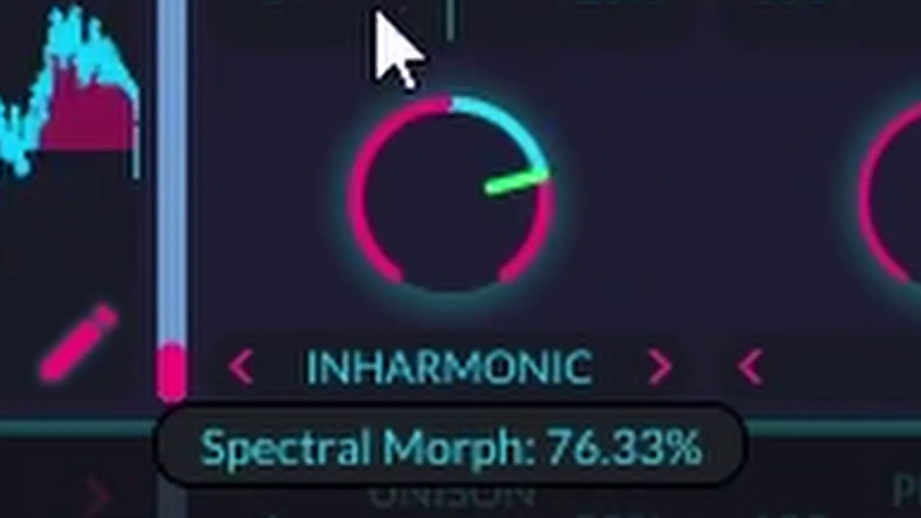
{"action": "left_click_drag", "start_coordinate": [377, 11], "coordinate": [354, 4]}
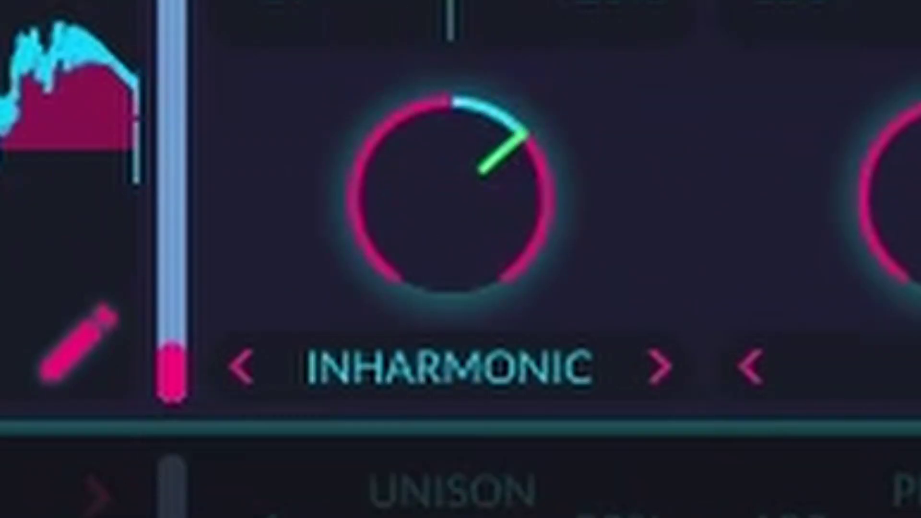
Step: Assign Macro 1 to the Inharmonic amount and wavetable position, tuning its depth
{"action": "left_click_drag", "start_coordinate": [460, 516], "coordinate": [542, 316]}
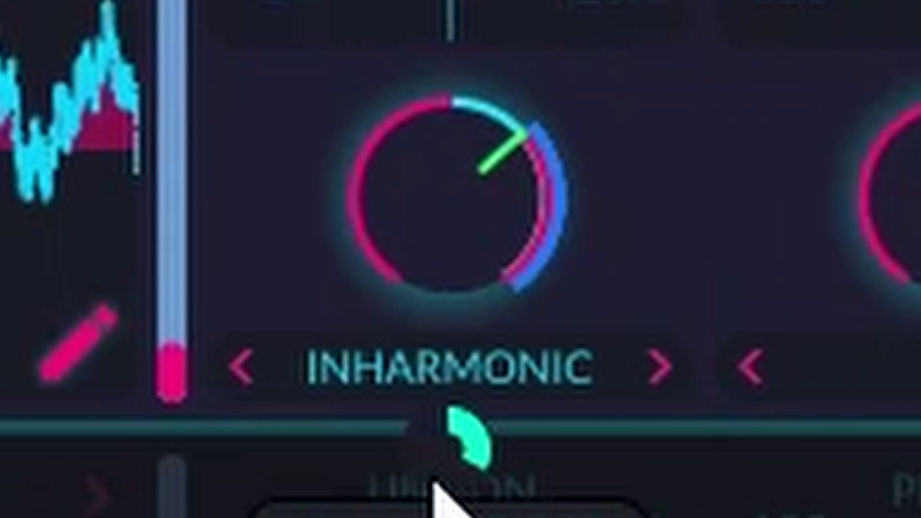
{"action": "left_click", "coordinate": [814, 370]}
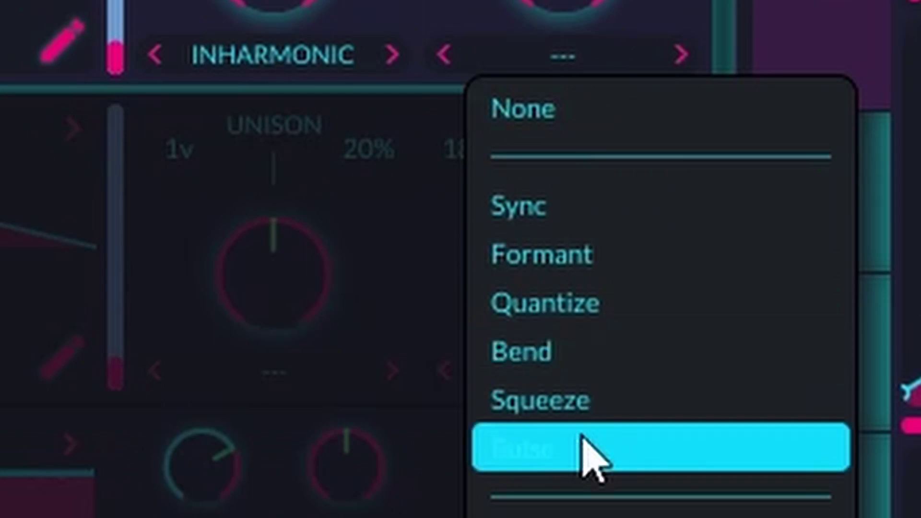
{"action": "left_click", "coordinate": [530, 307]}
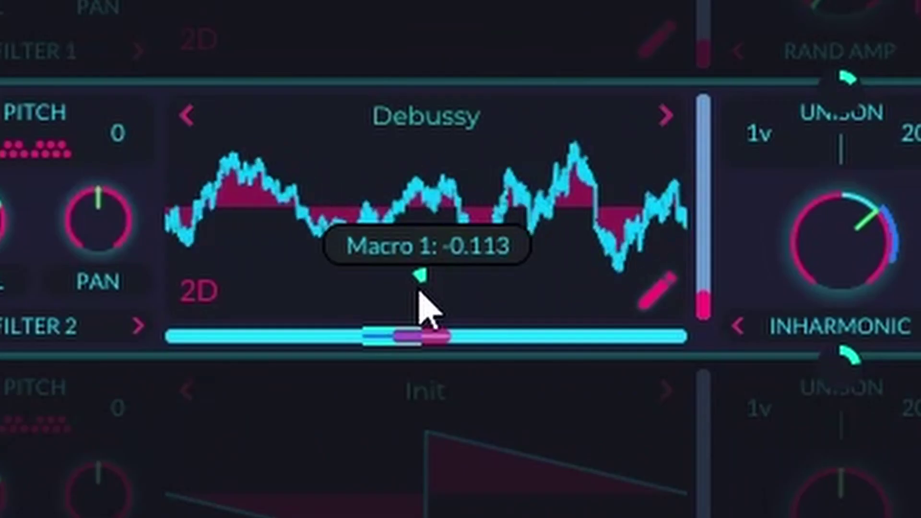
{"action": "left_click_drag", "start_coordinate": [420, 275], "coordinate": [420, 286]}
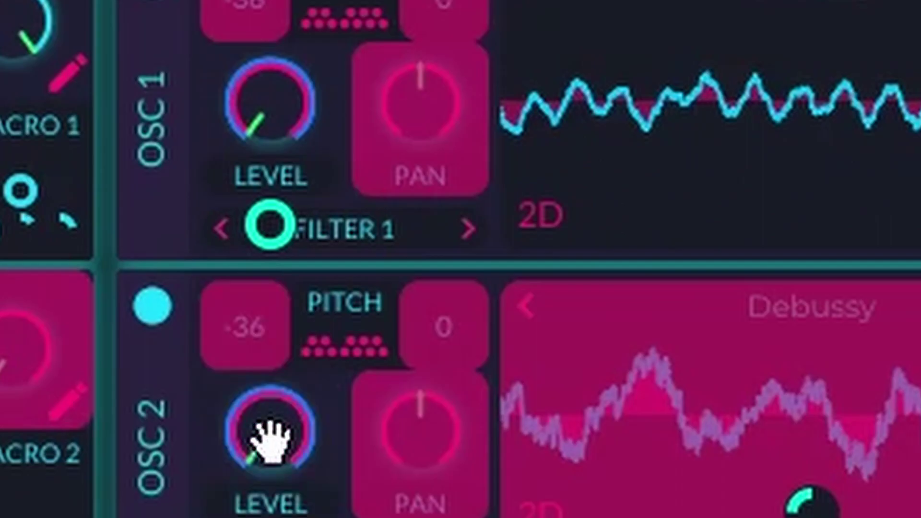
{"action": "left_click_drag", "start_coordinate": [267, 438], "coordinate": [250, 462]}
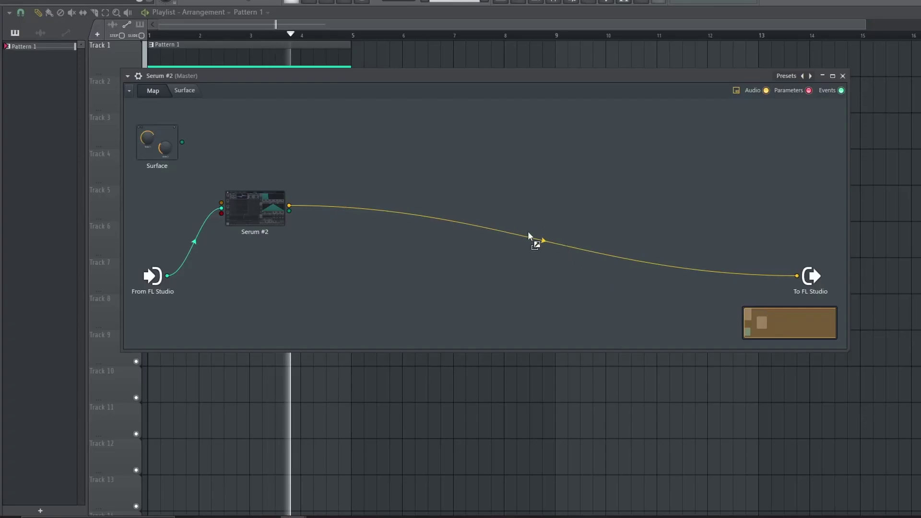
Step: Route Serum #2's output through two Patchers, one with the 3 ott preset, and SerumFX
{"action": "left_click_drag", "start_coordinate": [543, 240], "coordinate": [428, 226]}
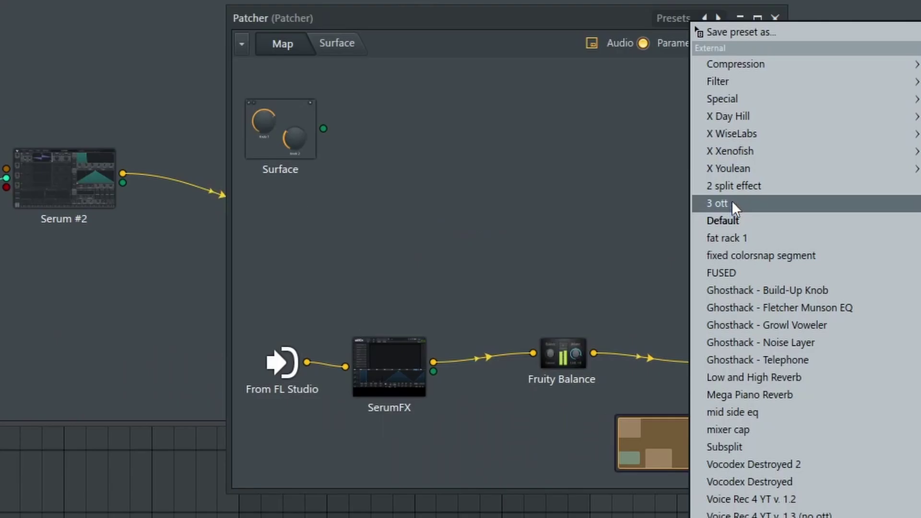
{"action": "left_click", "coordinate": [732, 201]}
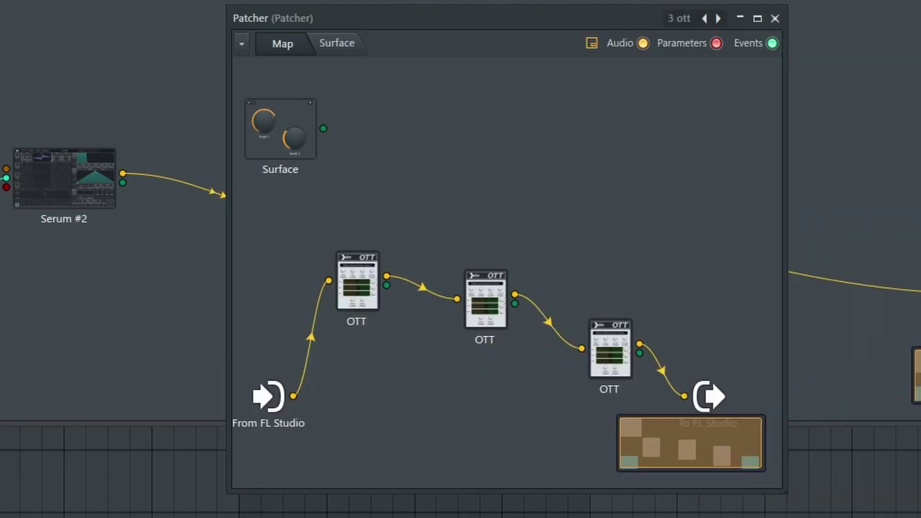
{"action": "left_click", "coordinate": [735, 250]}
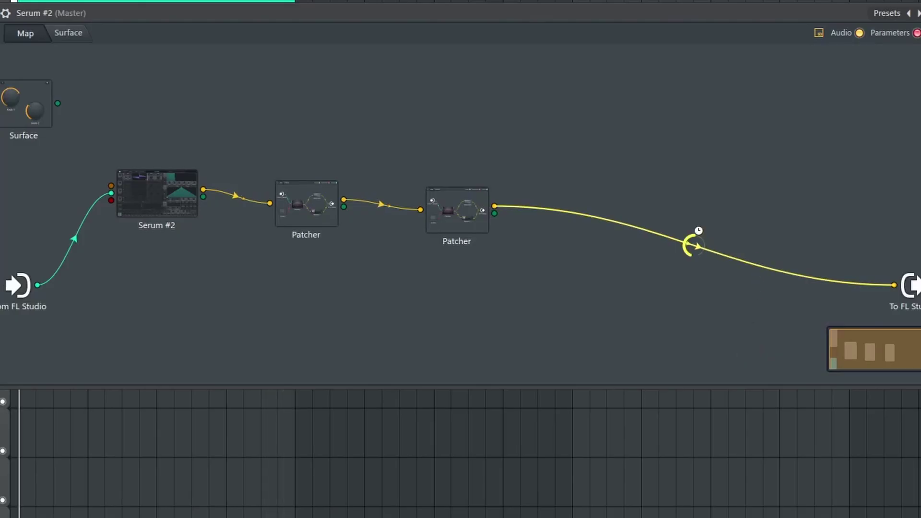
{"action": "left_click_drag", "start_coordinate": [693, 246], "coordinate": [695, 245]}
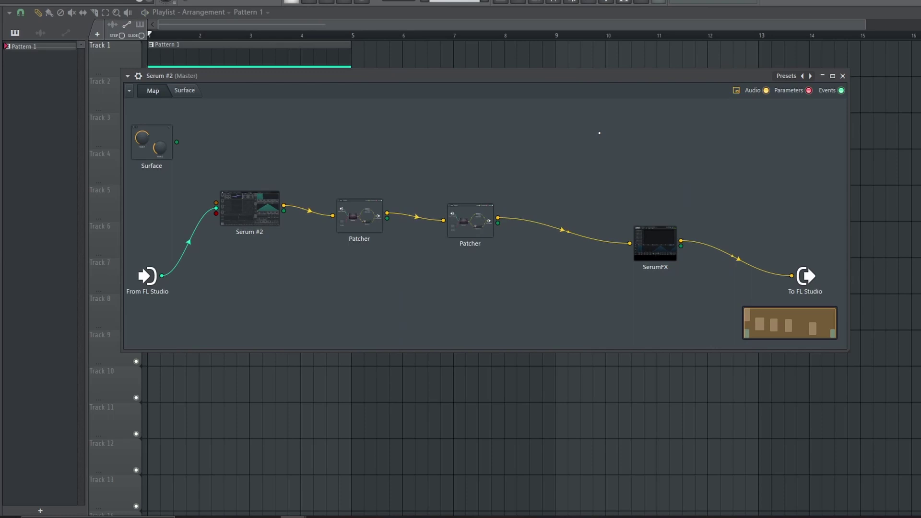
Step: Add a MIDI Out channel and draw an E5–G5–B5–D6 chord in its piano roll
{"action": "left_click", "coordinate": [537, 4]}
{"action": "left_click", "coordinate": [378, 177]}
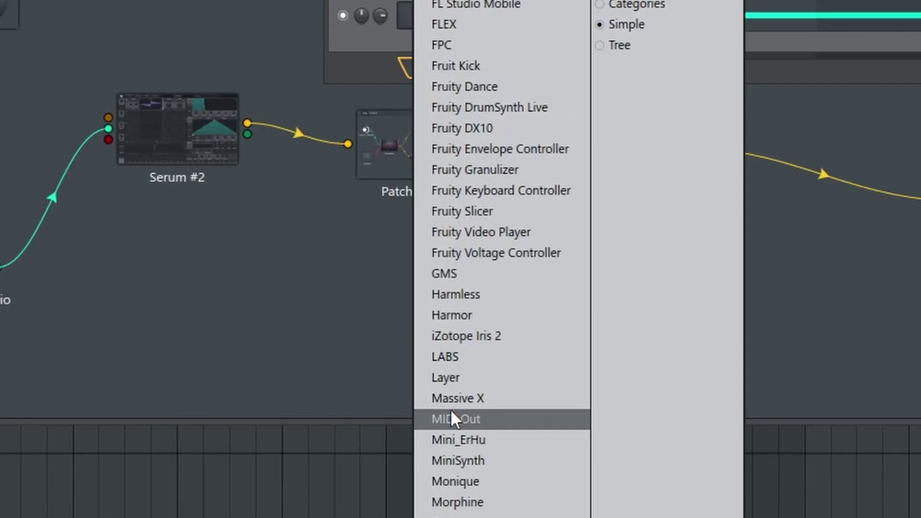
{"action": "left_click", "coordinate": [379, 347]}
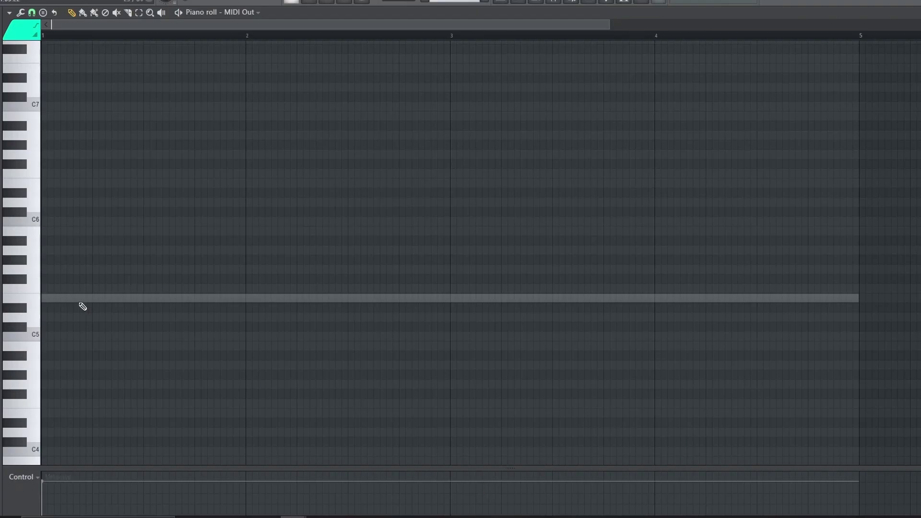
{"action": "left_click", "coordinate": [81, 298]}
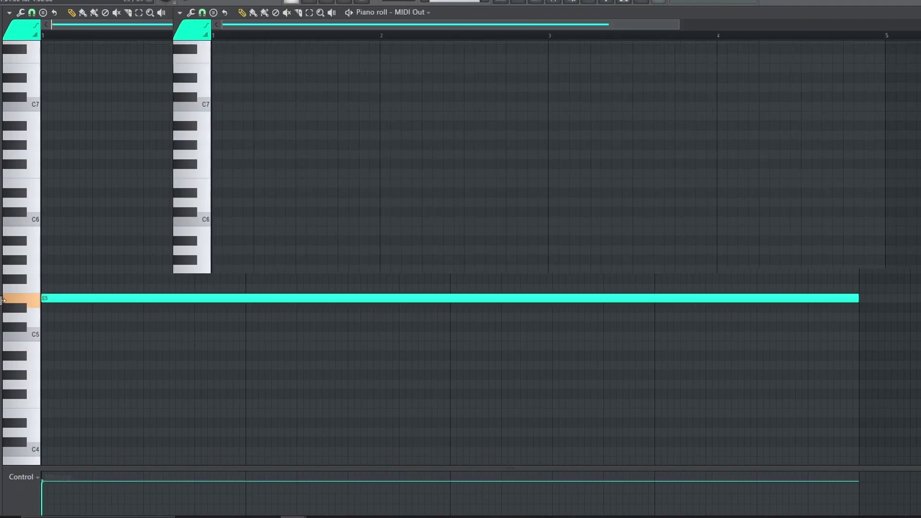
{"action": "left_click", "coordinate": [77, 270]}
{"action": "mouse_move", "coordinate": [57, 241]}
{"action": "left_mouse_down"}
{"action": "mouse_move", "coordinate": [34, 236]}
{"action": "mouse_move", "coordinate": [22, 221]}
{"action": "left_mouse_up"}
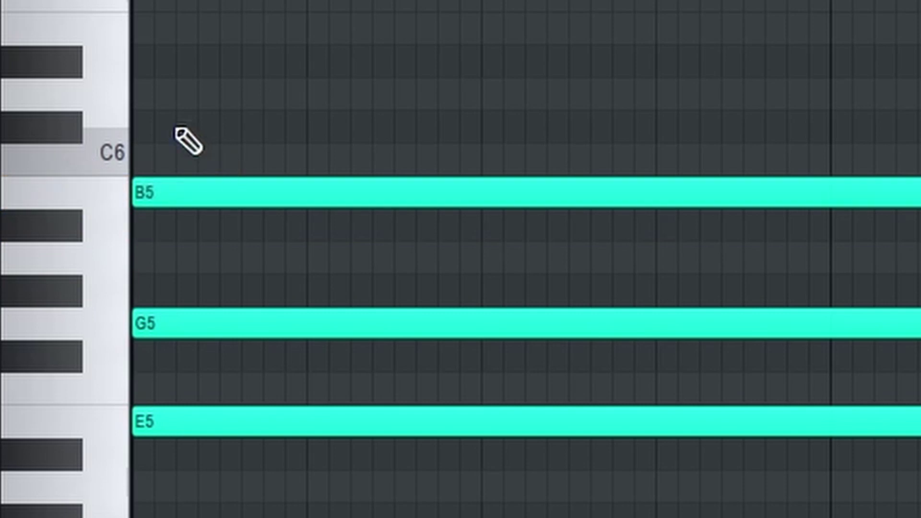
{"action": "left_click", "coordinate": [159, 92]}
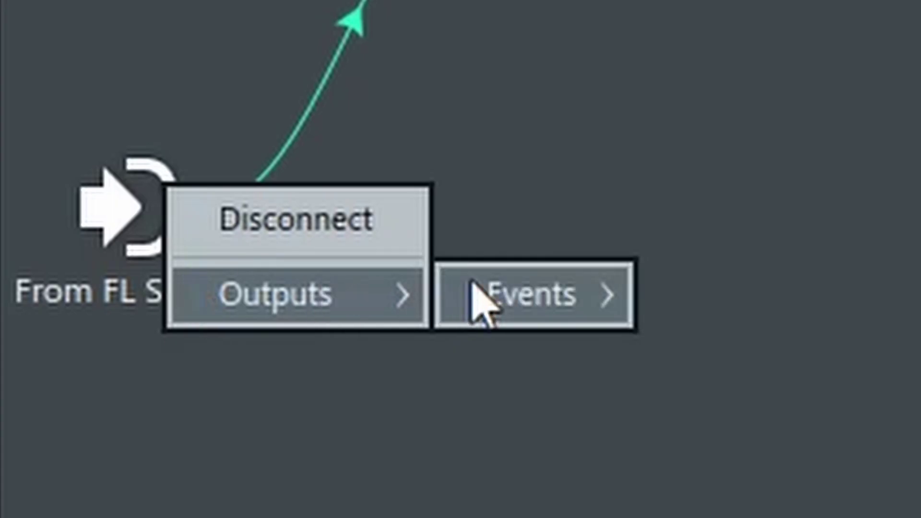
Step: Place a new Serum on the Patcher map and set oscillator B's warp mode to Sync
{"action": "mouse_move", "coordinate": [480, 300]}
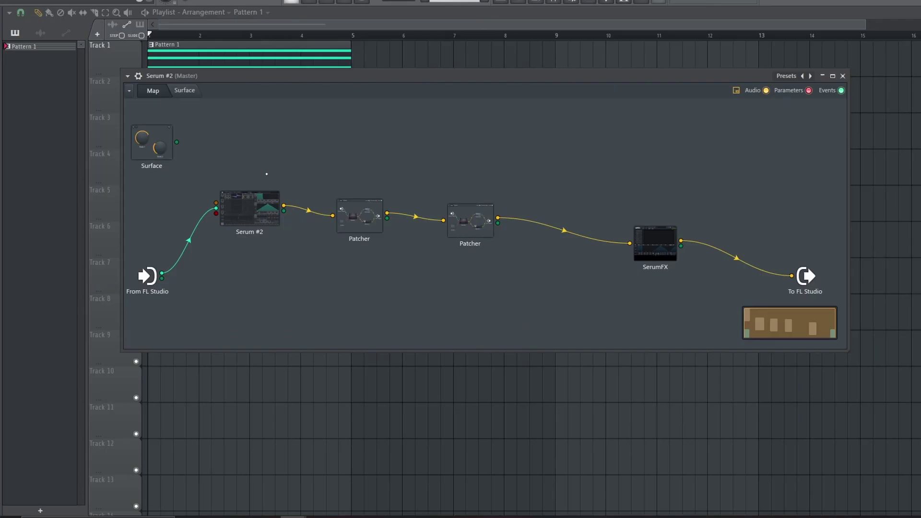
{"action": "right_click", "coordinate": [249, 266]}
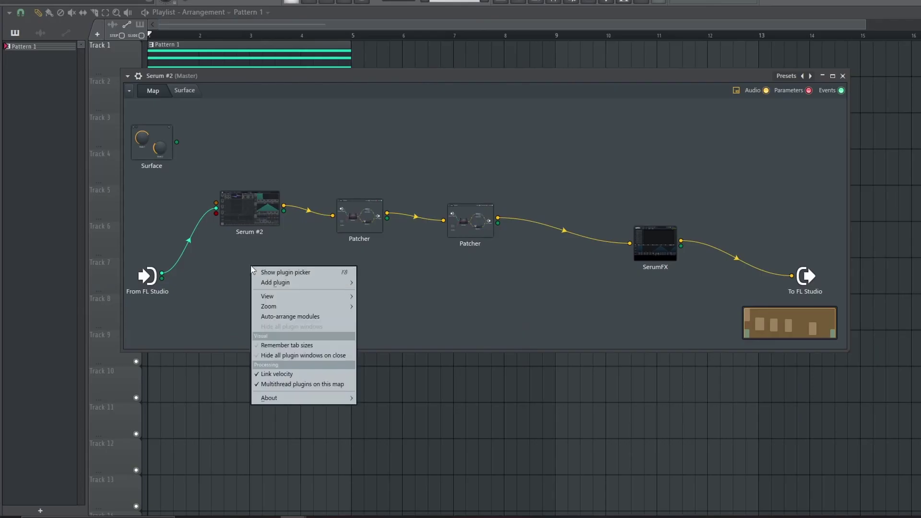
{"action": "left_click", "coordinate": [273, 270]}
{"action": "left_click", "coordinate": [264, 318]}
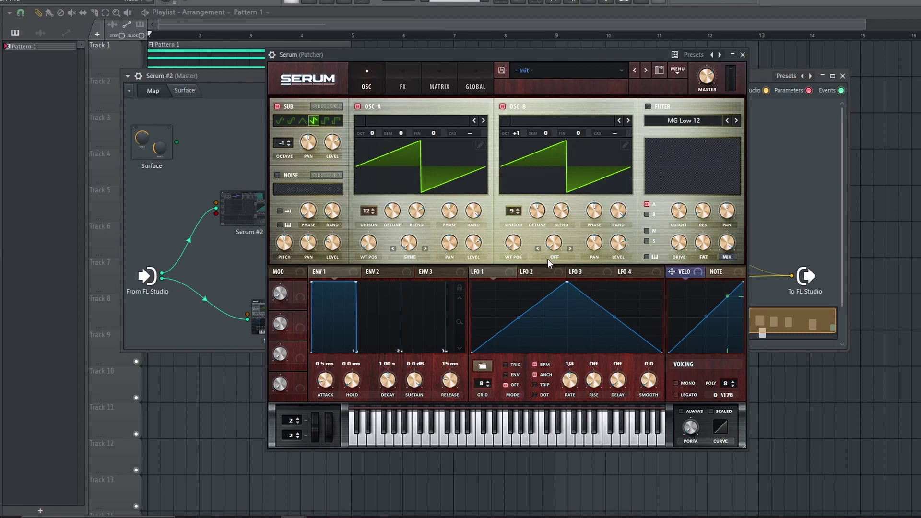
{"action": "left_click", "coordinate": [553, 257]}
{"action": "left_click", "coordinate": [591, 9]}
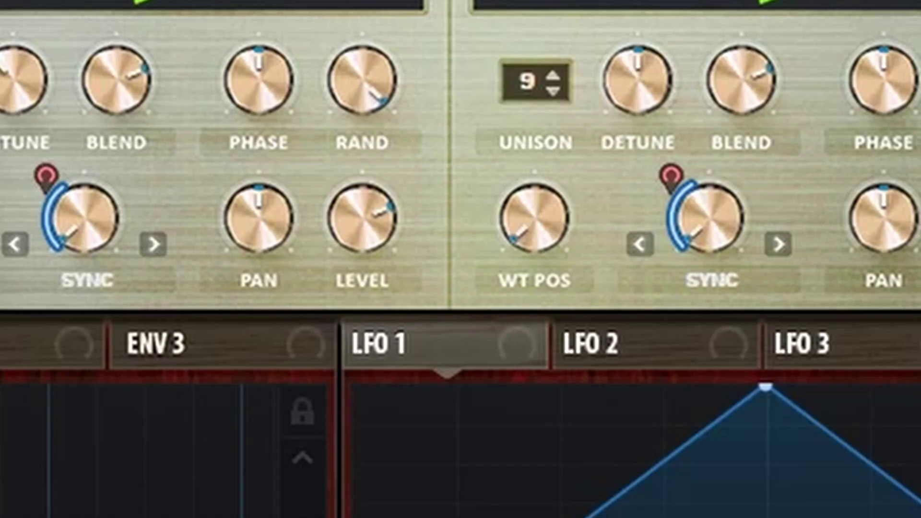
Step: Link Serum's Comp_Wet parameter for remote control and have Macro 1 modulate oscillator A's warp
{"action": "right_click", "coordinate": [238, 282]}
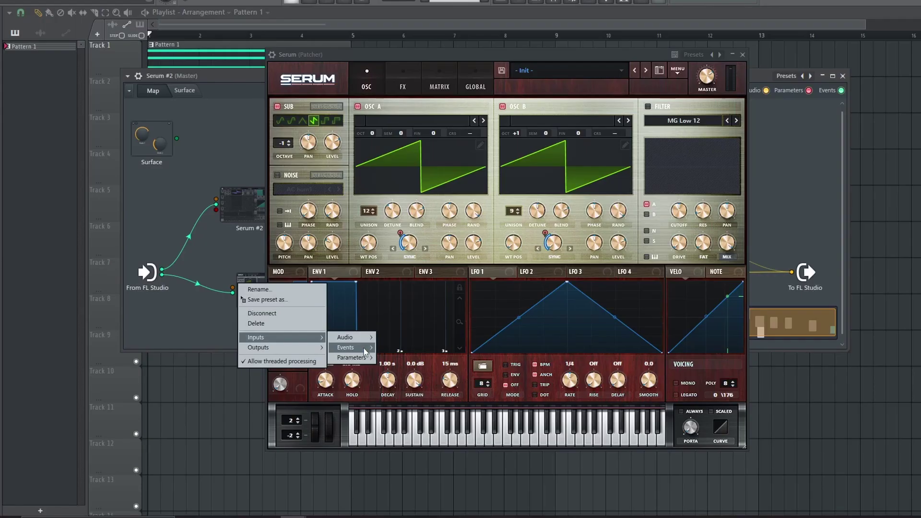
{"action": "mouse_move", "coordinate": [350, 365]}
{"action": "left_click", "coordinate": [376, 83]}
{"action": "left_click", "coordinate": [555, 325]}
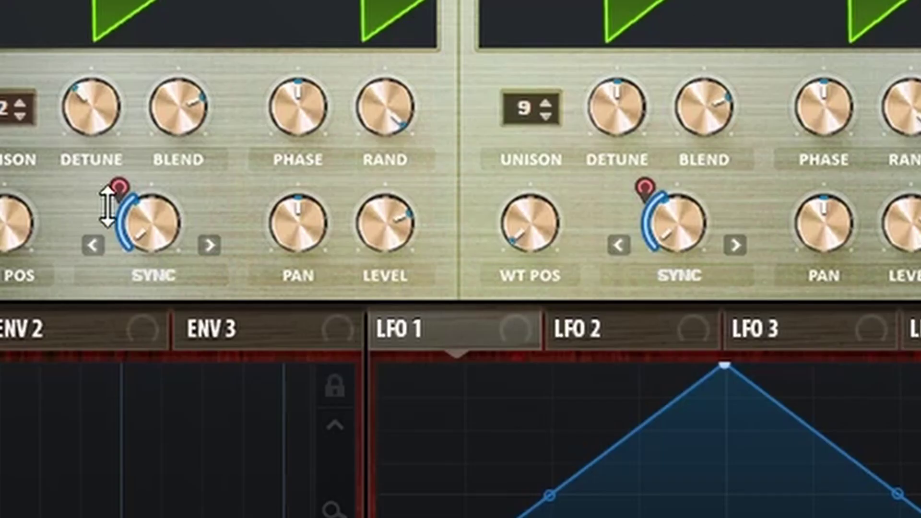
{"action": "left_click_drag", "start_coordinate": [107, 206], "coordinate": [119, 185]}
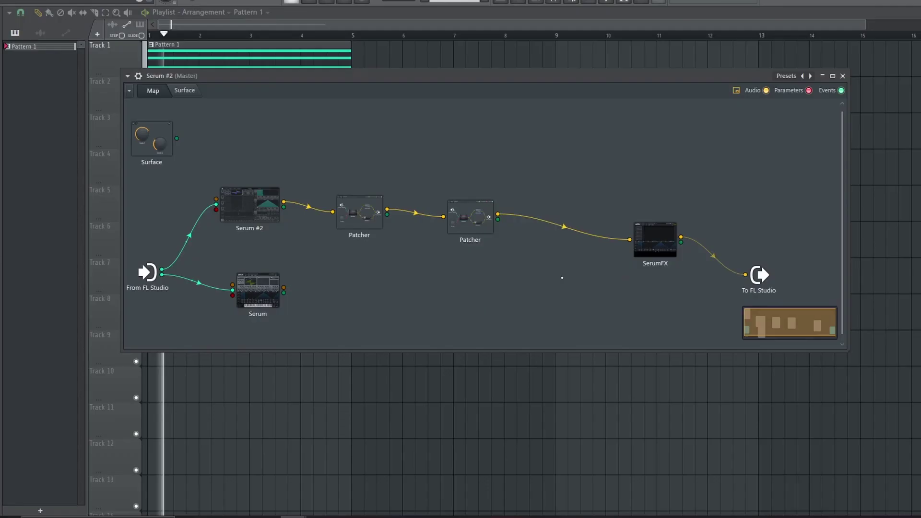
Step: Place Vocodex below the chain and wire the second Patcher's output into its first audio input
{"action": "right_click", "coordinate": [565, 279]}
{"action": "left_click", "coordinate": [584, 284]}
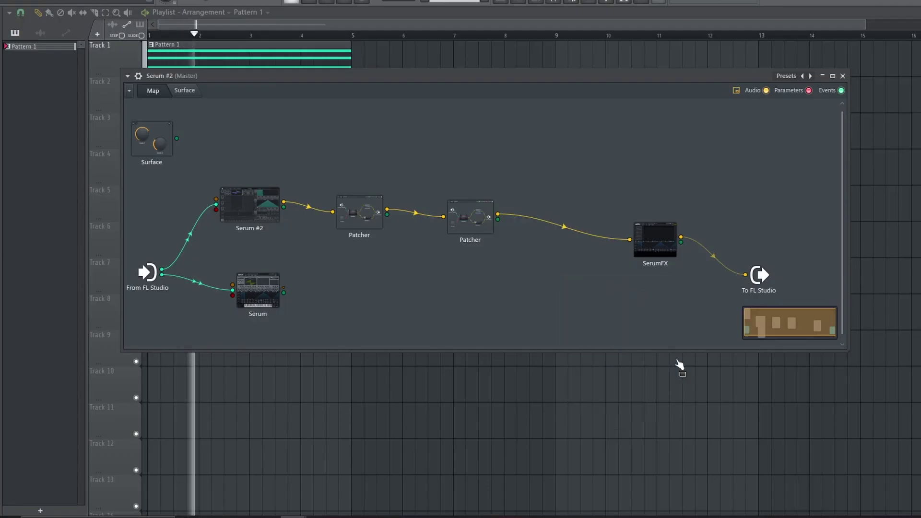
{"action": "left_click_drag", "start_coordinate": [752, 434], "coordinate": [560, 309]}
{"action": "right_click", "coordinate": [500, 272]}
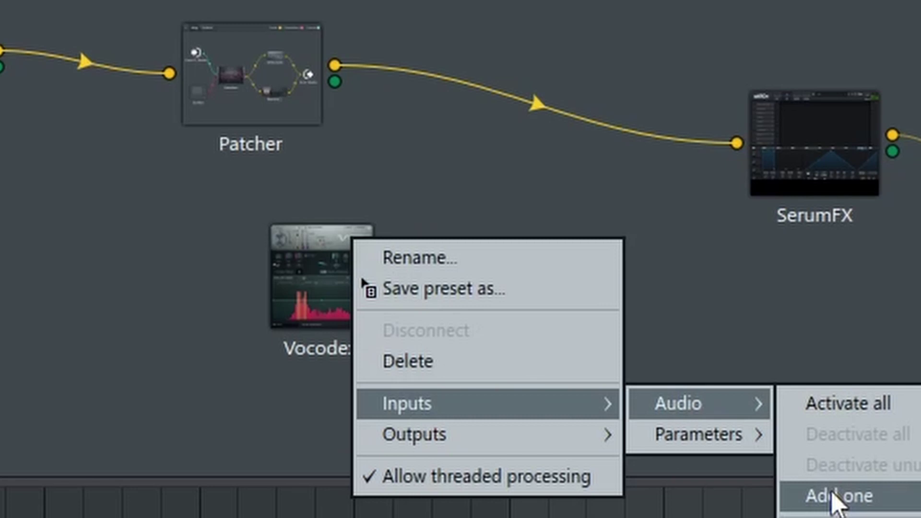
{"action": "left_click", "coordinate": [657, 357]}
{"action": "left_click_drag", "start_coordinate": [498, 215], "coordinate": [477, 265]}
{"action": "left_click_drag", "start_coordinate": [280, 222], "coordinate": [257, 276]}
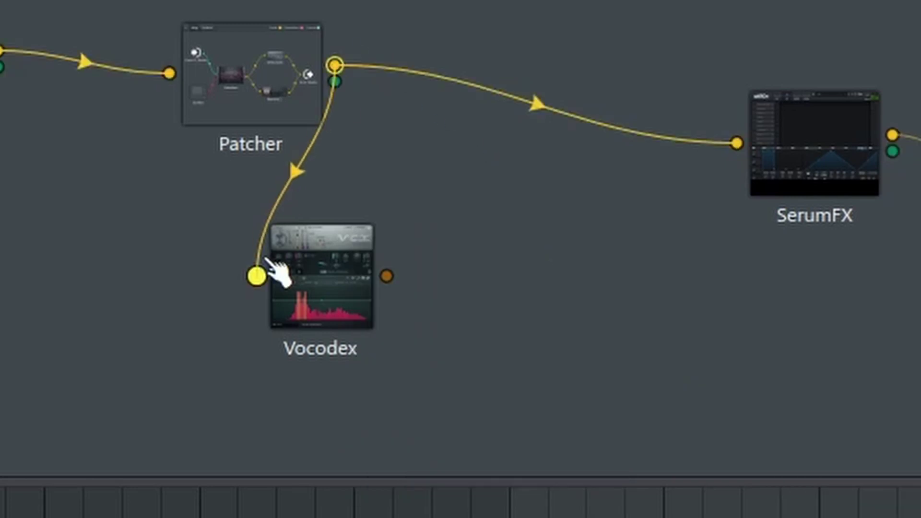
Step: Feed the new Serum into a second Vocodex input, send Vocodex to SerumFX, carrier on input 2
{"action": "right_click", "coordinate": [309, 306]}
{"action": "mouse_move", "coordinate": [360, 466]}
{"action": "left_click", "coordinate": [631, 467]}
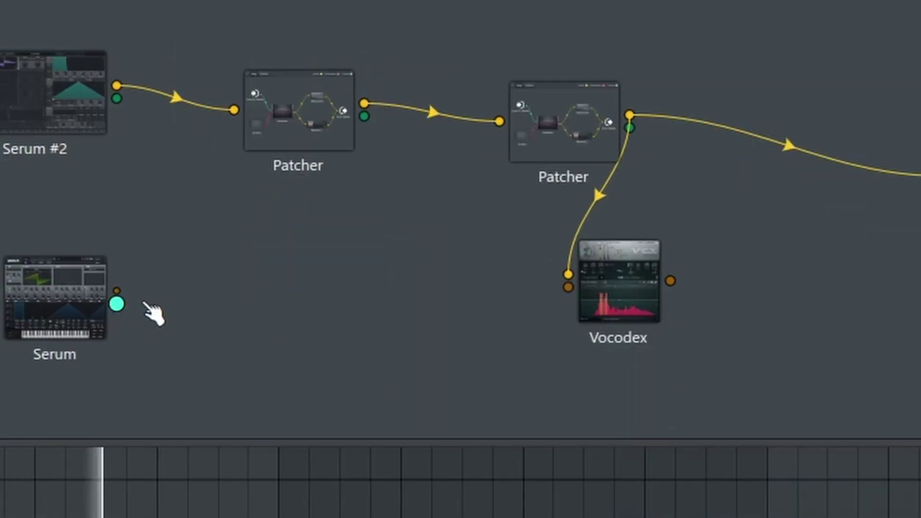
{"action": "left_click_drag", "start_coordinate": [116, 303], "coordinate": [568, 287]}
{"action": "left_click_drag", "start_coordinate": [671, 281], "coordinate": [919, 178]}
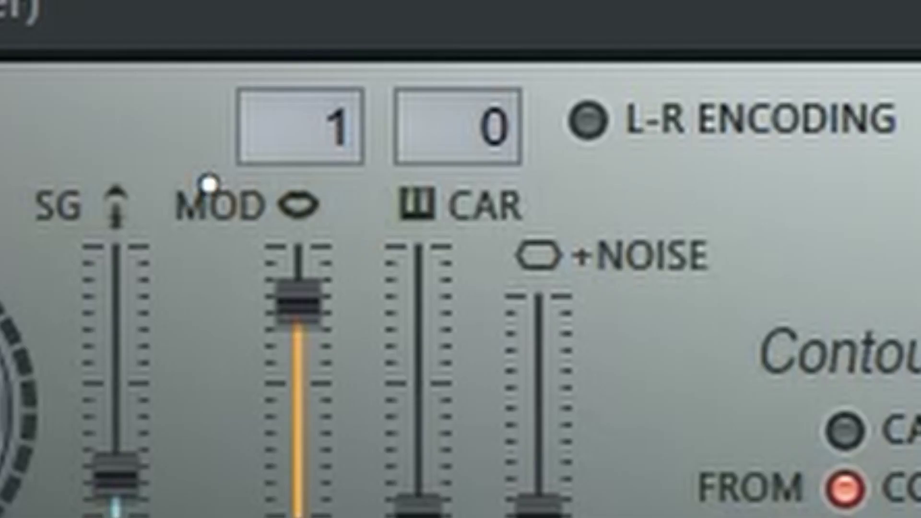
{"action": "left_click_drag", "start_coordinate": [445, 77], "coordinate": [446, 36]}
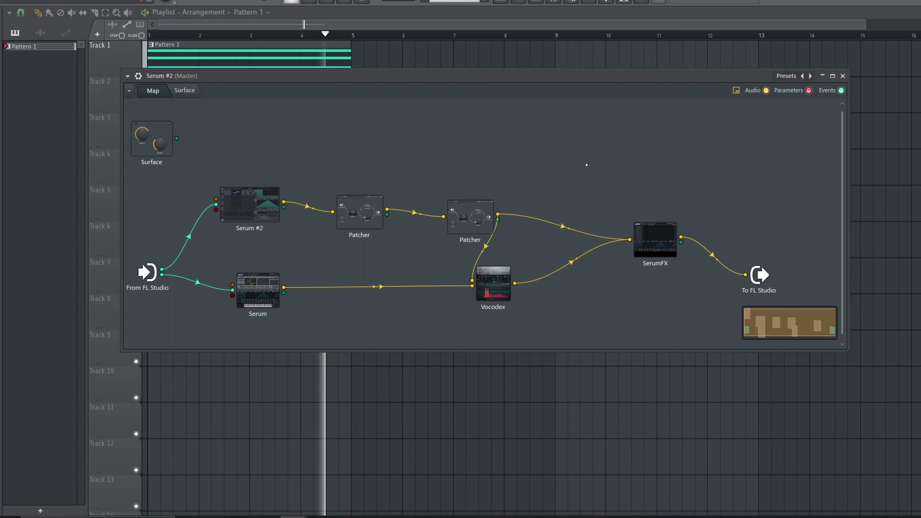
Step: Drop Morph EQ from the plugin picker beside SerumFX, set up a parameter link, and open it
{"action": "right_click", "coordinate": [586, 165]}
{"action": "left_click", "coordinate": [606, 173]}
{"action": "left_click_drag", "start_coordinate": [715, 300], "coordinate": [629, 239]}
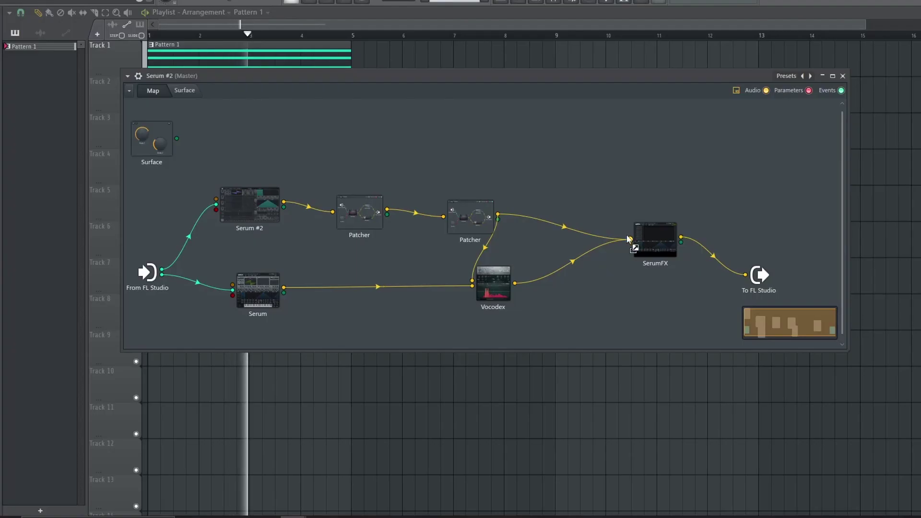
{"action": "right_click", "coordinate": [627, 243]}
{"action": "mouse_move", "coordinate": [736, 335]}
{"action": "mouse_move", "coordinate": [768, 333]}
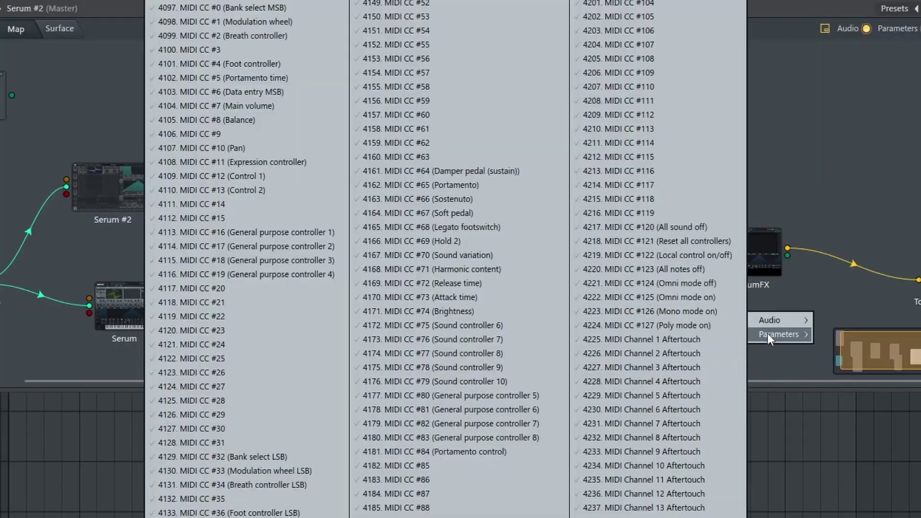
{"action": "left_click", "coordinate": [288, 20]}
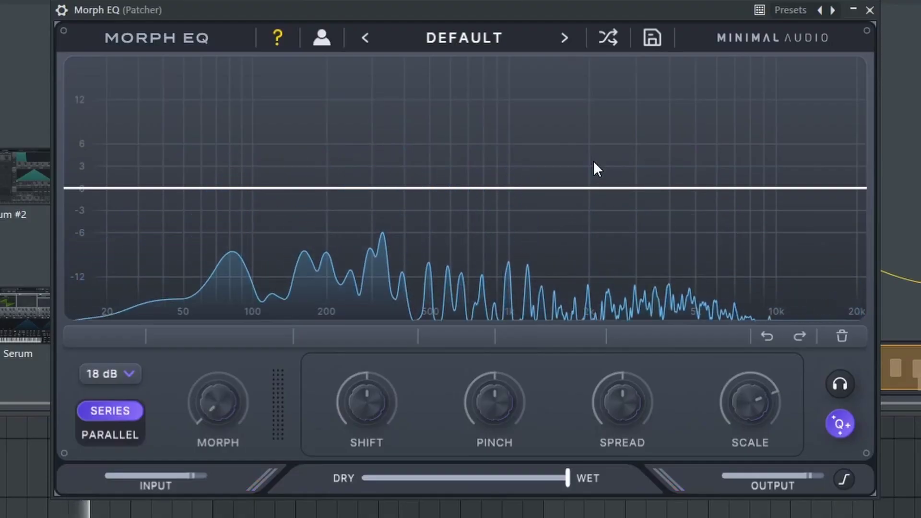
Step: Add a 45 Hz high pass band and a notch band to the first Morph EQ
{"action": "double_click", "coordinate": [177, 188]}
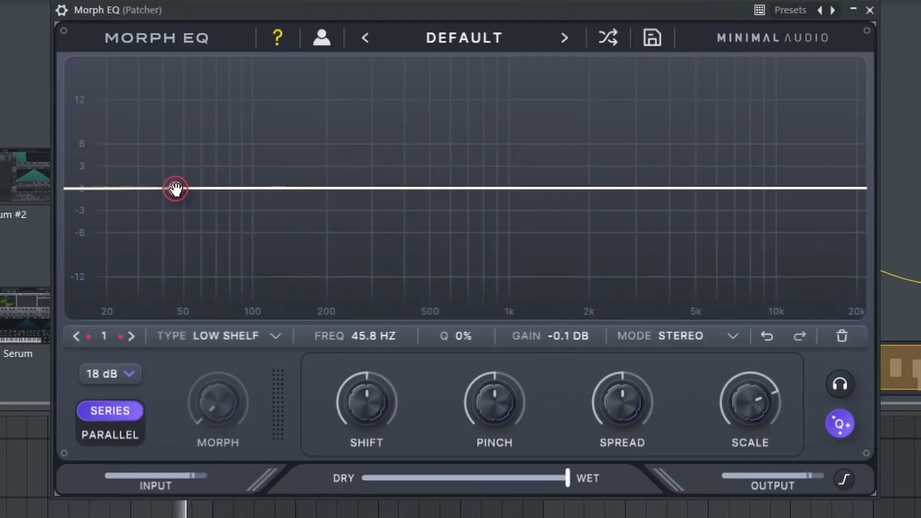
{"action": "left_click", "coordinate": [226, 336]}
{"action": "left_click", "coordinate": [240, 415]}
{"action": "double_click", "coordinate": [567, 189]}
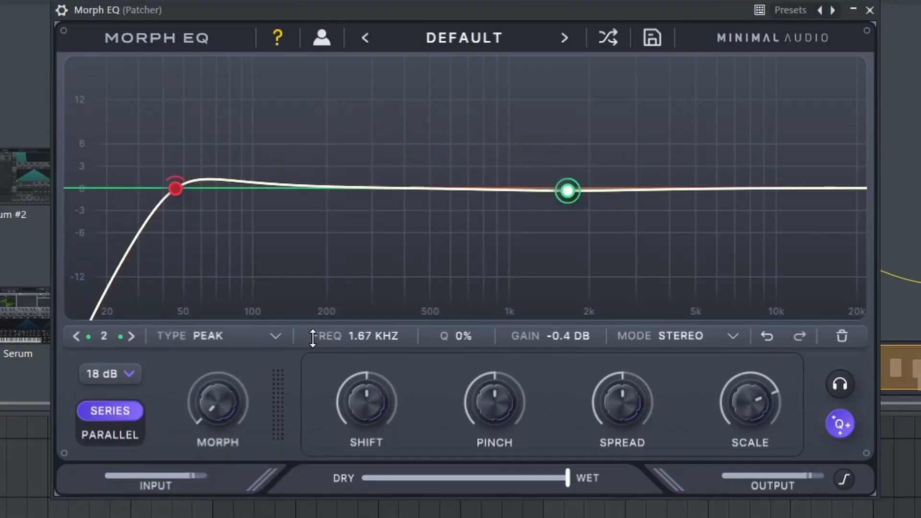
{"action": "left_click", "coordinate": [226, 336]}
{"action": "left_click", "coordinate": [240, 441]}
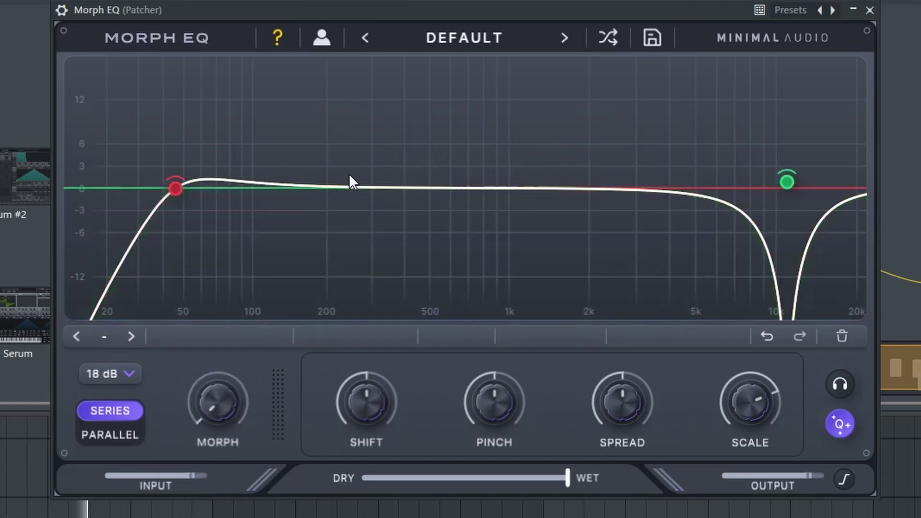
Step: Add a peak near 250 Hz and morph band 4 up to 1.40 kHz, +10.4 dB
{"action": "double_click", "coordinate": [349, 177]}
{"action": "left_click", "coordinate": [672, 214]}
{"action": "double_click", "coordinate": [671, 214]}
{"action": "left_click_drag", "start_coordinate": [672, 214], "coordinate": [548, 112]}
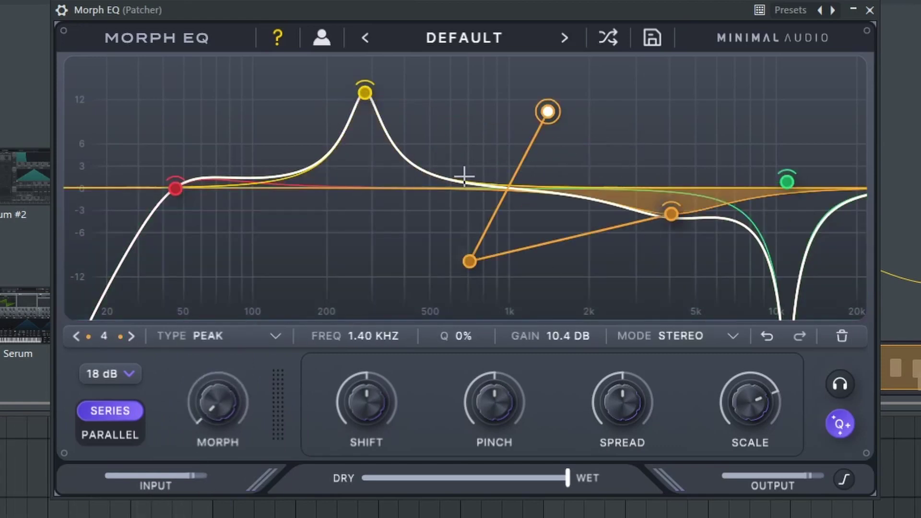
{"action": "left_click", "coordinate": [487, 175]}
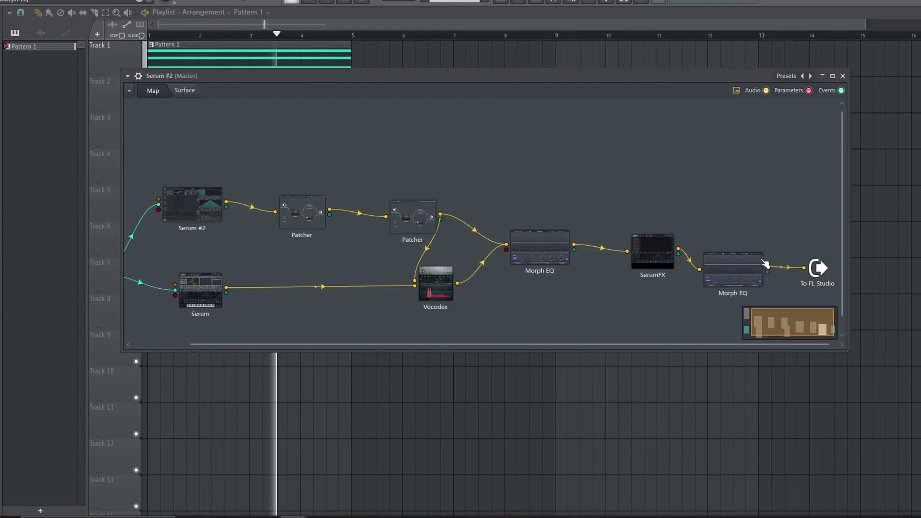
Step: In the second Morph EQ, add a high pass, a cut near 314 Hz and a 1.44 kHz band
{"action": "left_click", "coordinate": [547, 254]}
{"action": "double_click", "coordinate": [430, 216]}
{"action": "double_click", "coordinate": [448, 224]}
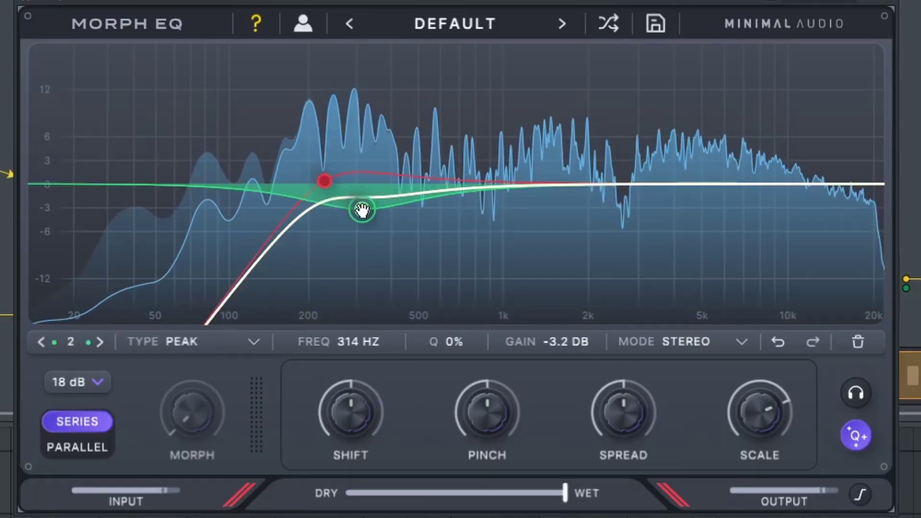
{"action": "left_click_drag", "start_coordinate": [448, 224], "coordinate": [436, 251]}
{"action": "double_click", "coordinate": [568, 223]}
{"action": "left_click_drag", "start_coordinate": [556, 205], "coordinate": [547, 204]}
Step: Add band 4 as a peak cut at 4.88 kHz, -4 dB
{"action": "double_click", "coordinate": [668, 208]}
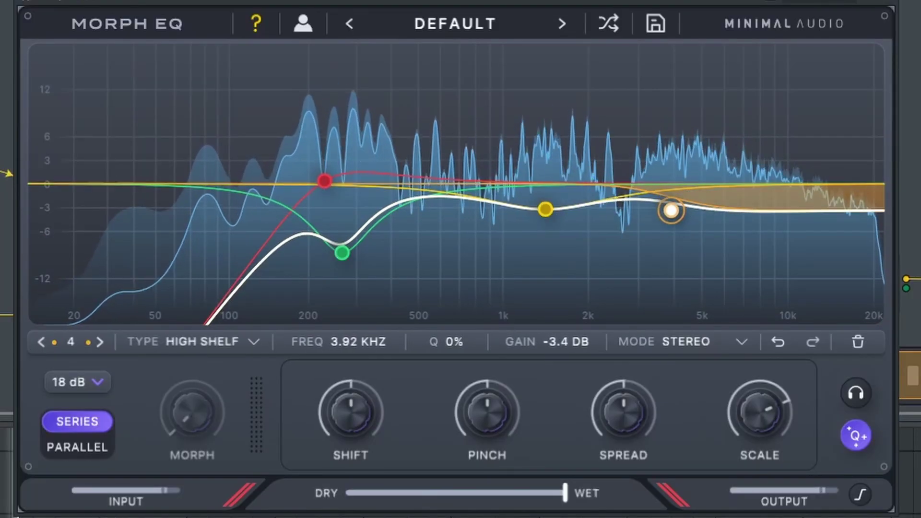
{"action": "left_click", "coordinate": [225, 342]}
{"action": "left_click", "coordinate": [174, 483]}
{"action": "left_click_drag", "start_coordinate": [667, 207], "coordinate": [698, 217]}
{"action": "left_click", "coordinate": [546, 210]}
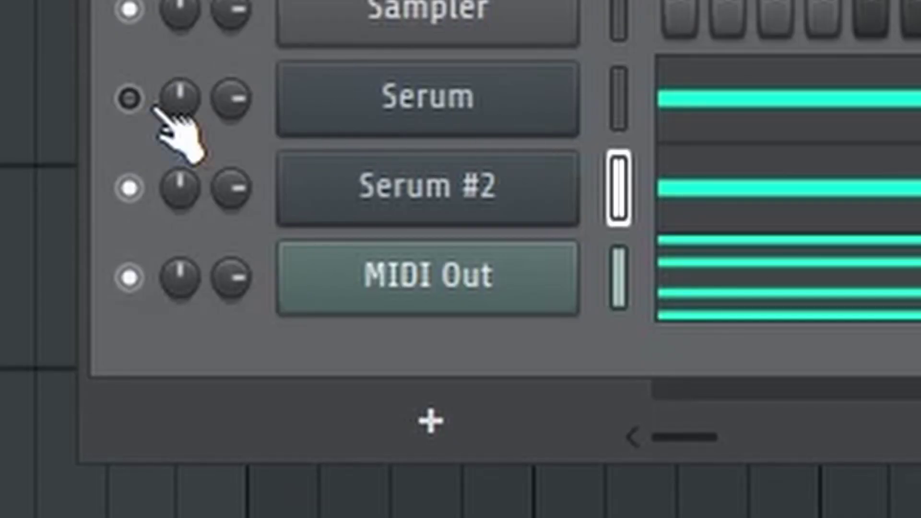
Step: Unmute the Serum channel and briefly play the project to audition both EQs
{"action": "left_click", "coordinate": [143, 103]}
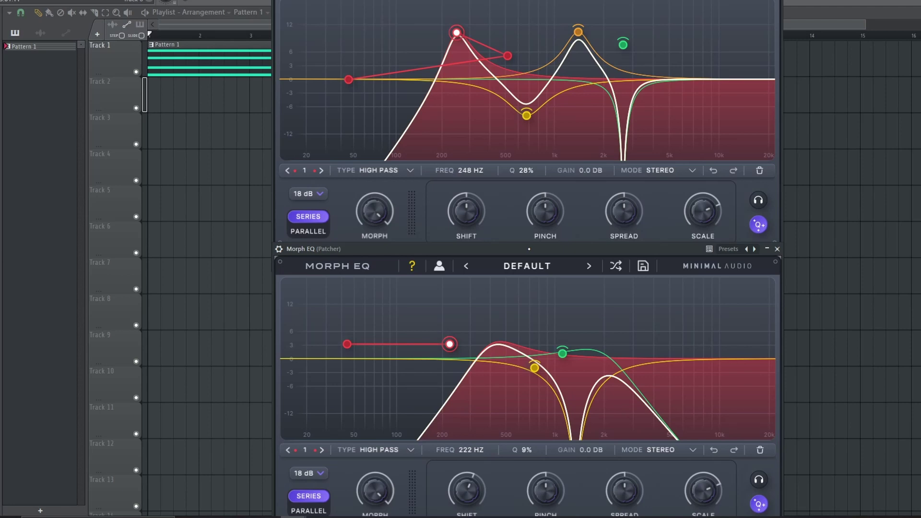
{"action": "key", "text": "space"}
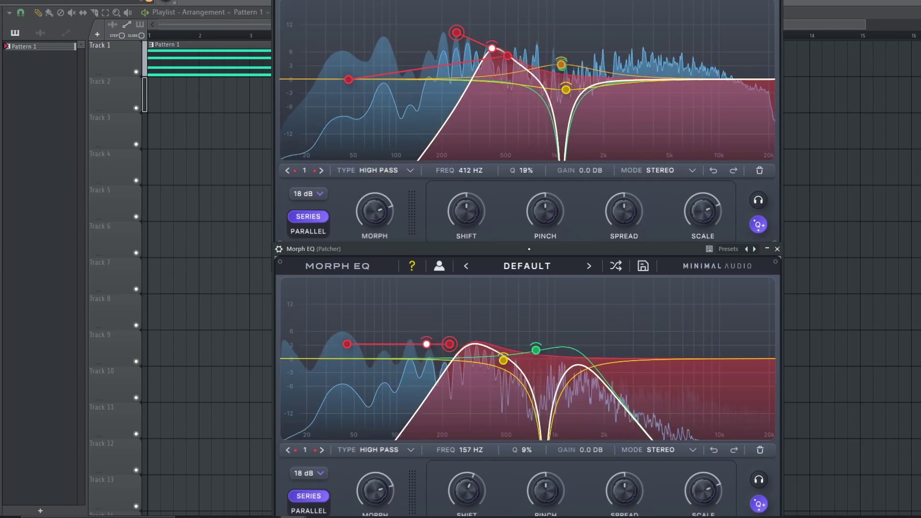
{"action": "key", "text": "space"}
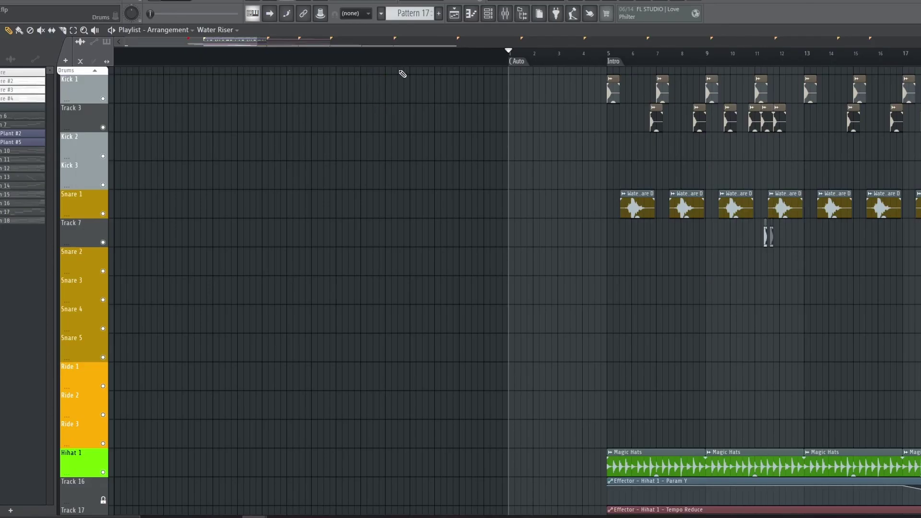
Step: Solo the Sub Bass track and select its Pattern 6 clip alongside the Serum Morph automation
{"action": "scroll", "coordinate": [399, 62], "scroll_direction": "right", "scroll_amount": 5}
{"action": "scroll", "coordinate": [293, 56], "scroll_direction": "down", "scroll_amount": 10}
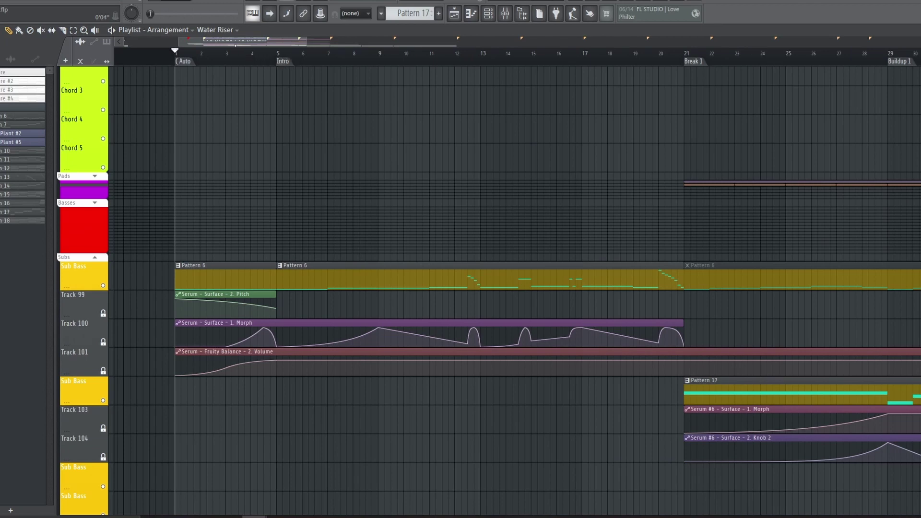
{"action": "scroll", "coordinate": [324, 113], "scroll_direction": "left", "scroll_amount": 1}
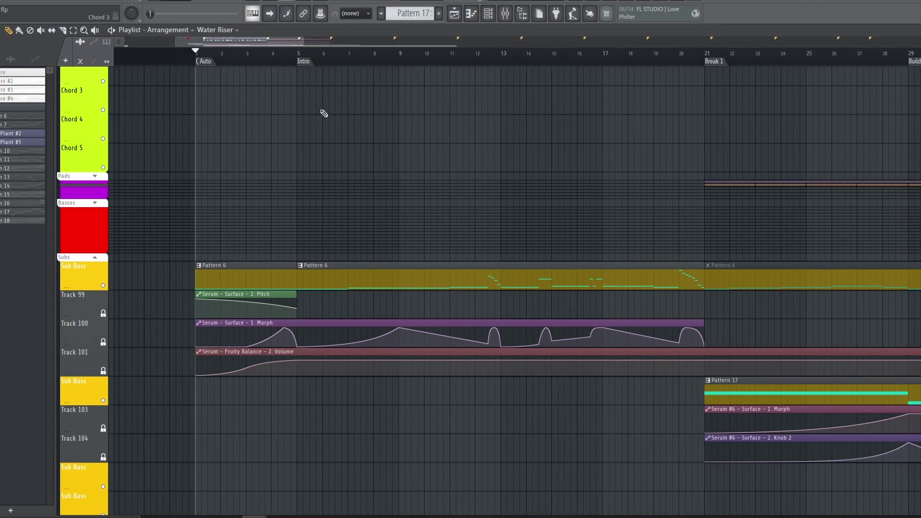
{"action": "right_click", "coordinate": [103, 286]}
{"action": "left_click", "coordinate": [311, 325]}
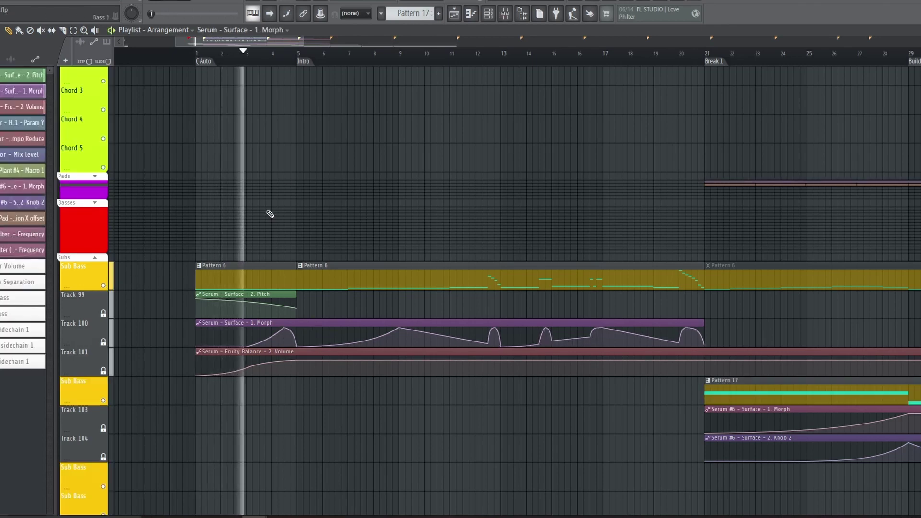
{"action": "scroll", "coordinate": [341, 184], "scroll_direction": "down", "scroll_amount": 3}
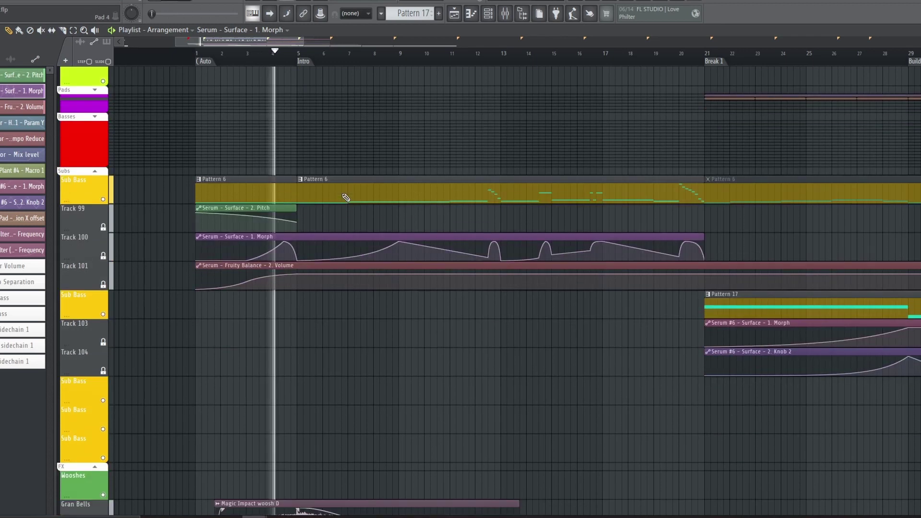
{"action": "scroll", "coordinate": [326, 120], "scroll_direction": "up", "scroll_amount": 1}
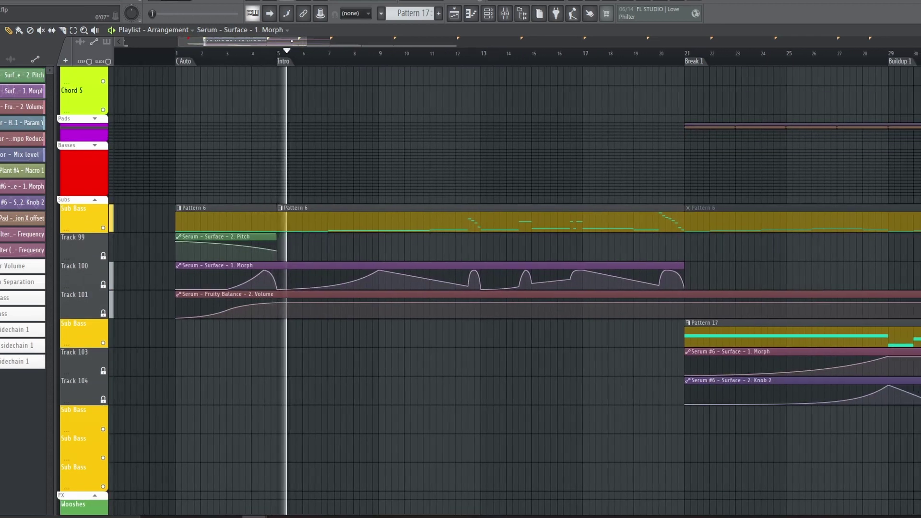
{"action": "right_click", "coordinate": [103, 228]}
{"action": "left_click", "coordinate": [335, 220]}
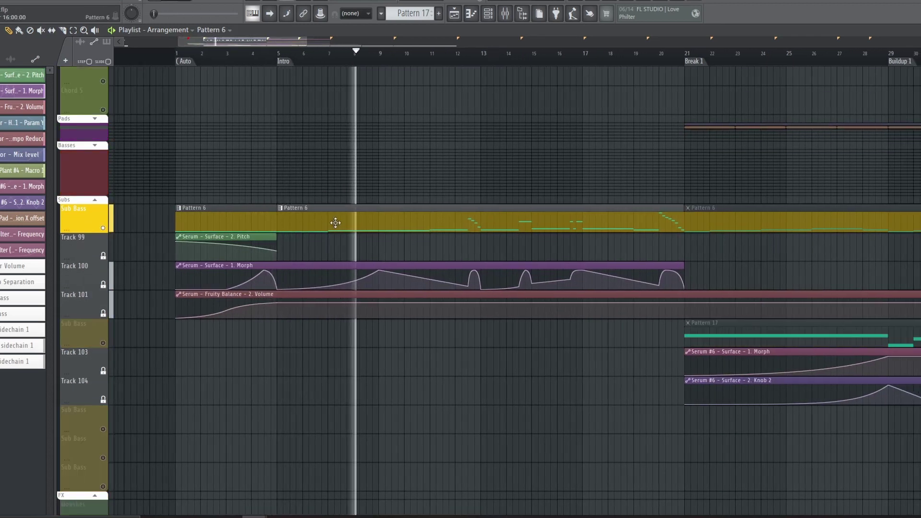
Step: Open the sub bass Serum channel from the Channel rack to reach its Patcher map
{"action": "left_click", "coordinate": [488, 14]}
{"action": "left_click", "coordinate": [125, 129]}
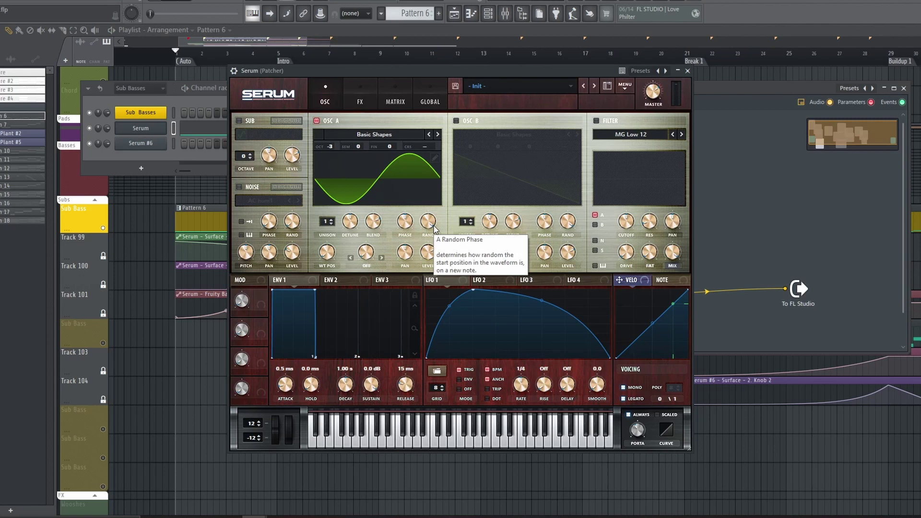
{"action": "left_click", "coordinate": [688, 71]}
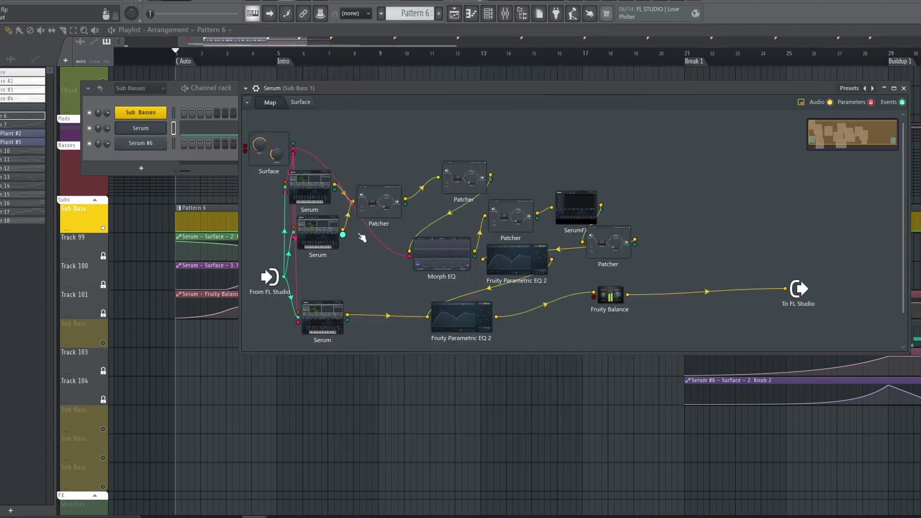
Step: Inspect the three Serum layers in turn, then open the Morph EQ with its 1.22 kHz low pass
{"action": "double_click", "coordinate": [321, 197]}
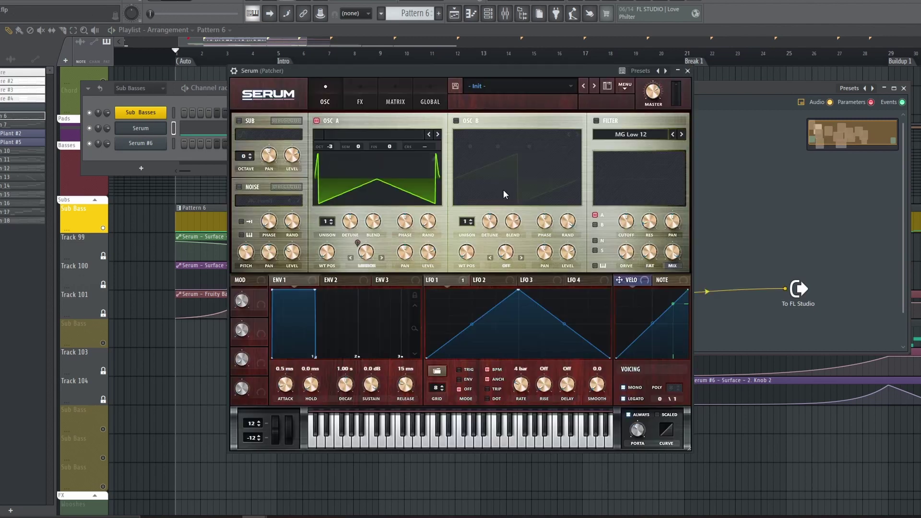
{"action": "left_click", "coordinate": [688, 71]}
{"action": "double_click", "coordinate": [423, 188]}
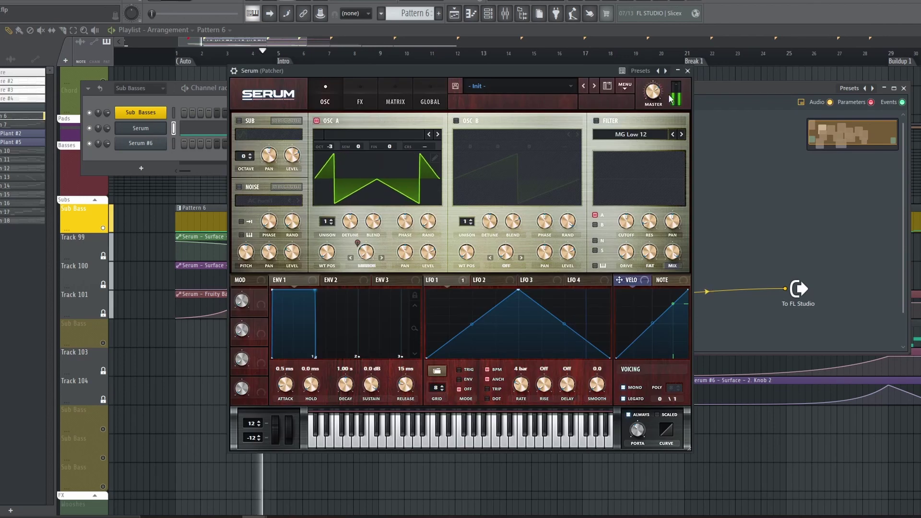
{"action": "left_click", "coordinate": [688, 71]}
{"action": "double_click", "coordinate": [372, 238]}
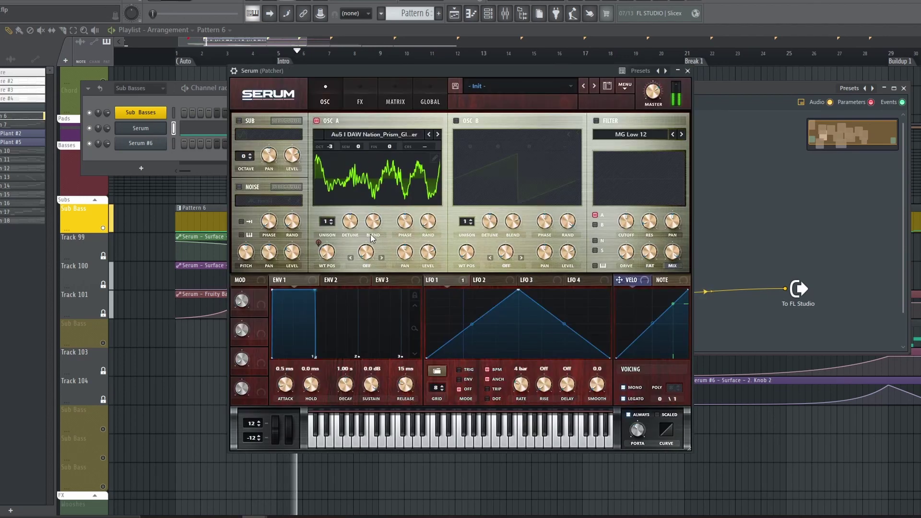
{"action": "left_click", "coordinate": [688, 71]}
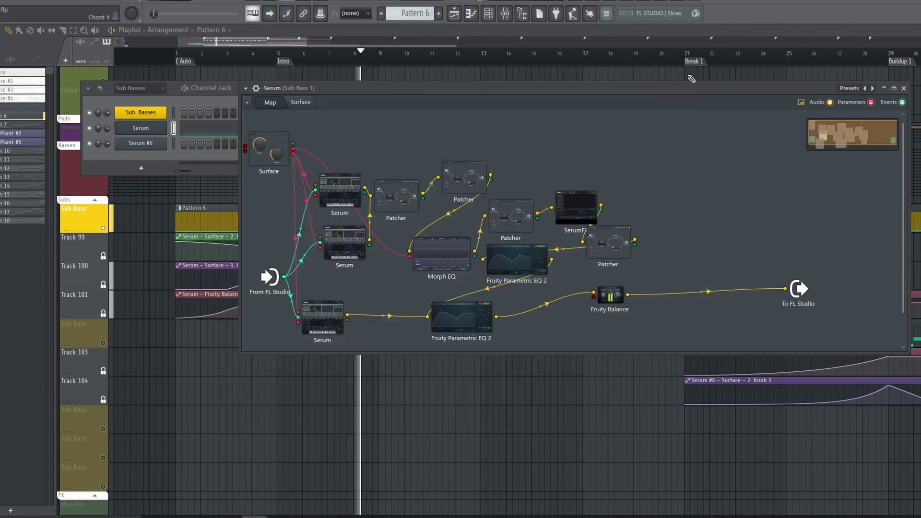
{"action": "double_click", "coordinate": [450, 246]}
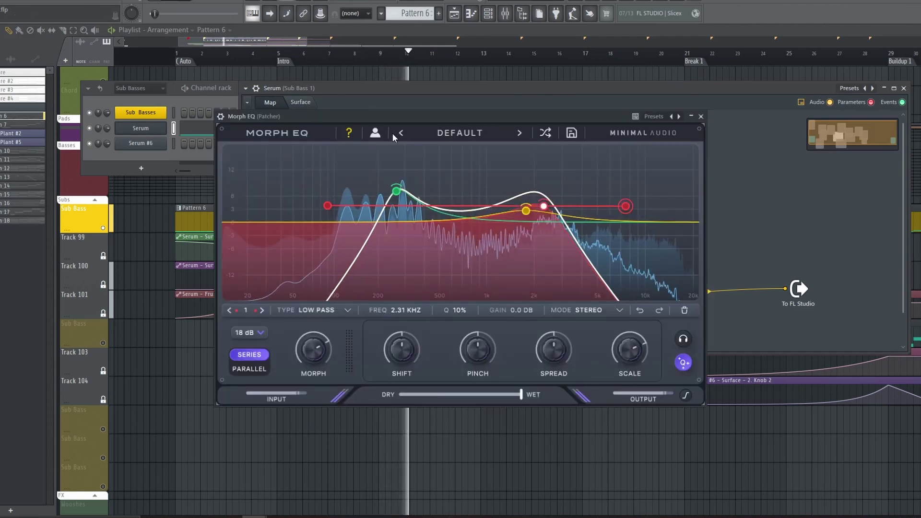
Step: Close the Sub Bass 1 Serum Patcher window and scroll back up the arrangement while it plays
{"action": "left_click", "coordinate": [904, 88]}
{"action": "scroll", "coordinate": [752, 308], "scroll_direction": "up", "scroll_amount": 3}
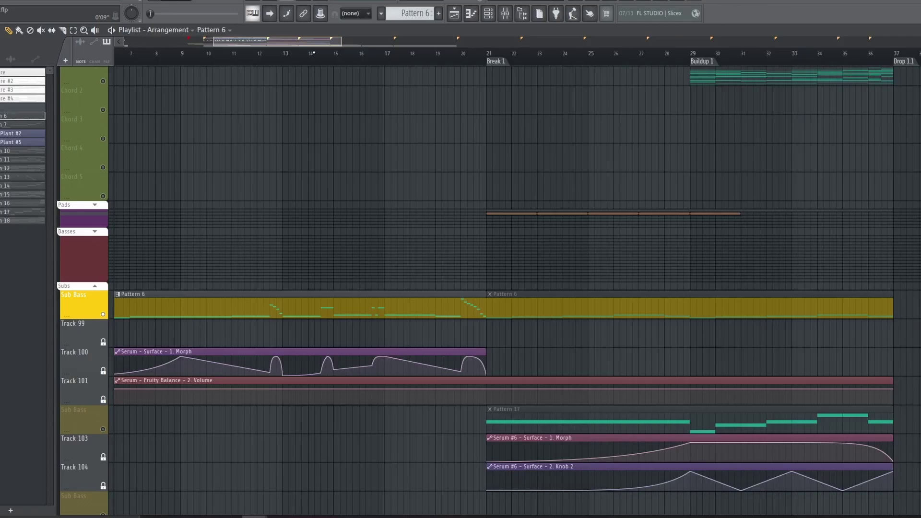
Step: Select the second Sub Bass track, open its Pattern 17 Patcher, and play to hear the EQ sweep
{"action": "scroll", "coordinate": [353, 259], "scroll_direction": "right", "scroll_amount": 5}
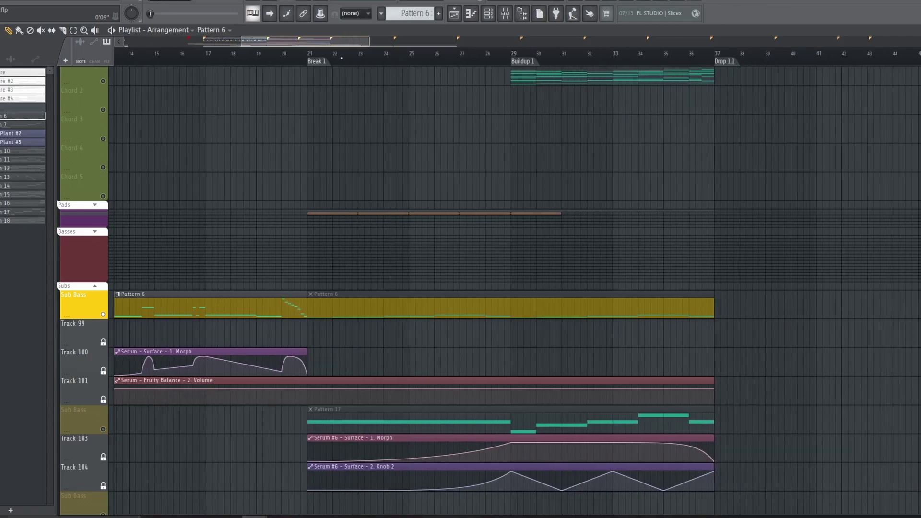
{"action": "scroll", "coordinate": [353, 259], "scroll_direction": "down", "scroll_amount": 3}
{"action": "left_click", "coordinate": [108, 260]}
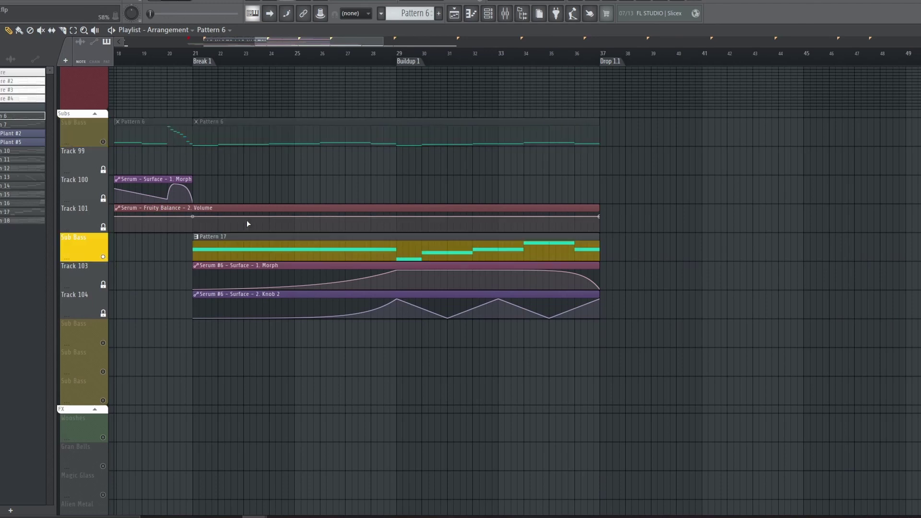
{"action": "double_click", "coordinate": [249, 236]}
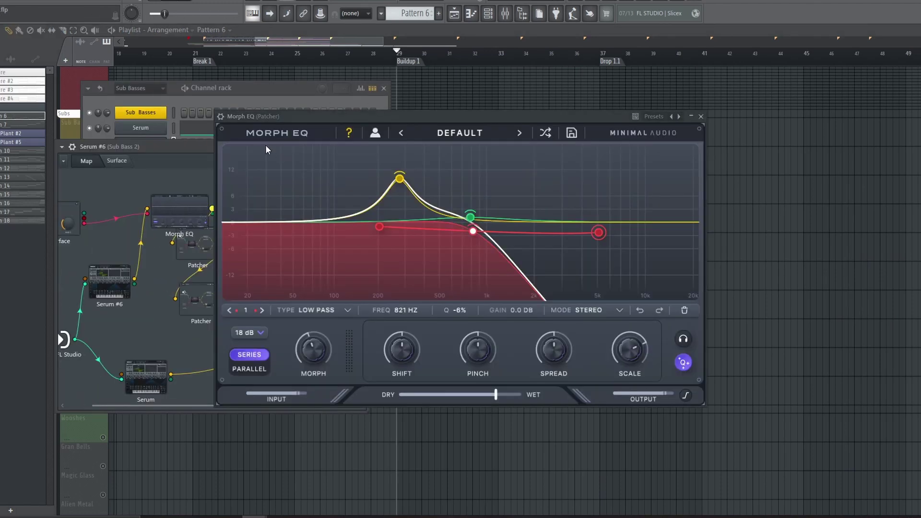
{"action": "key", "text": "space"}
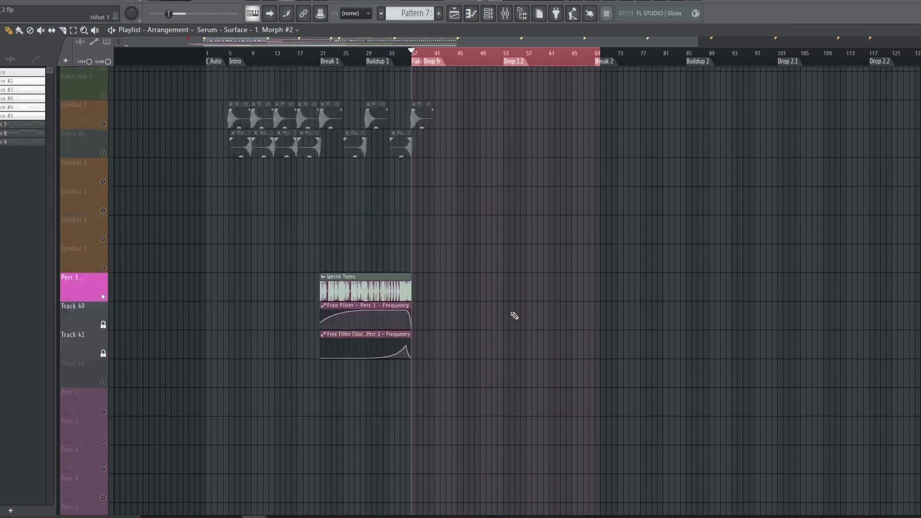
Step: Open the Sub Bass 3 Serum Patcher and widen its map to show Morph EQ through OTT
{"action": "scroll", "coordinate": [513, 315], "scroll_direction": "down", "scroll_amount": 10}
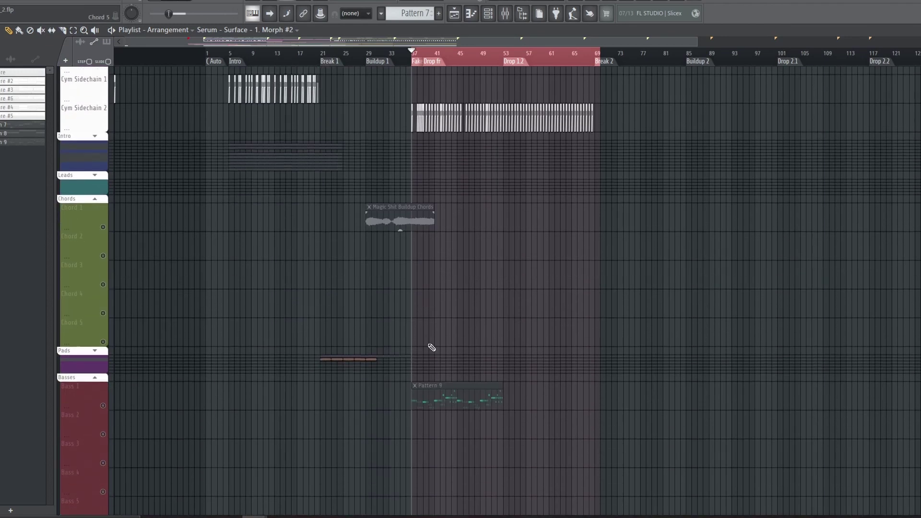
{"action": "scroll", "coordinate": [163, 382], "scroll_direction": "down", "scroll_amount": 12}
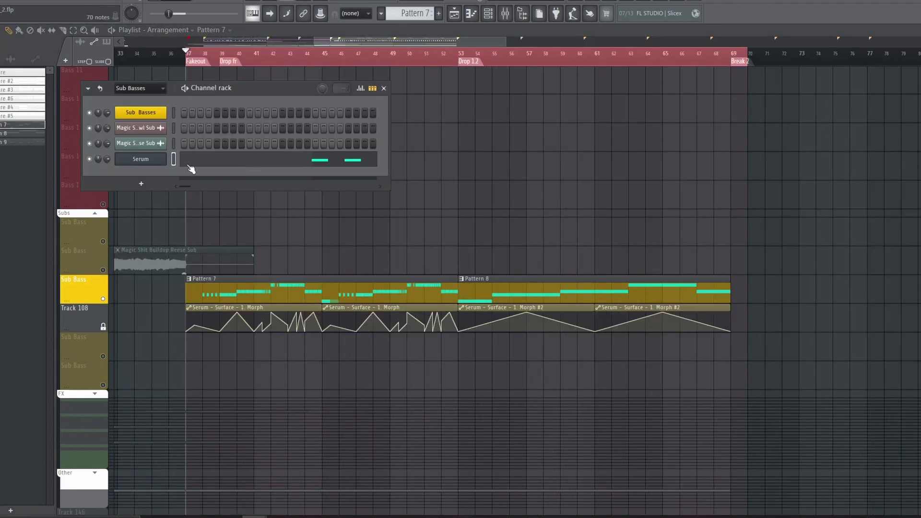
{"action": "left_click", "coordinate": [139, 159]}
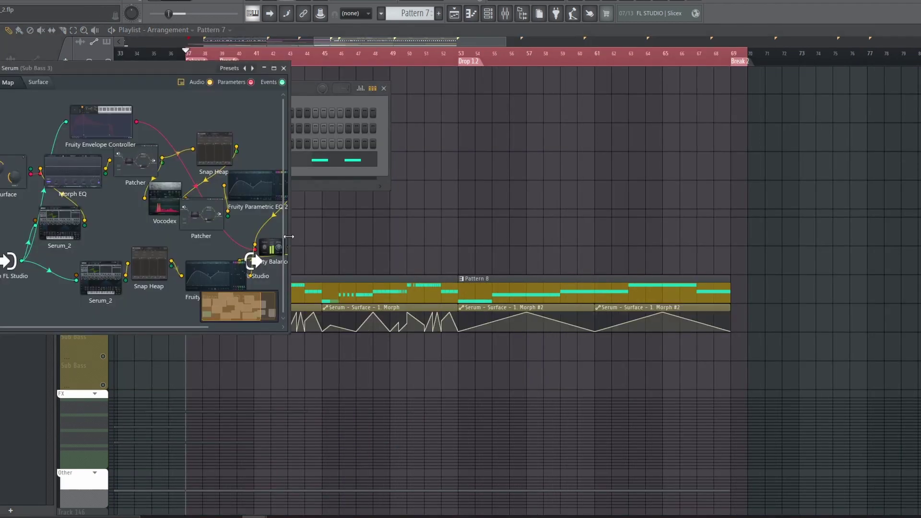
{"action": "left_click_drag", "start_coordinate": [288, 237], "coordinate": [530, 237]}
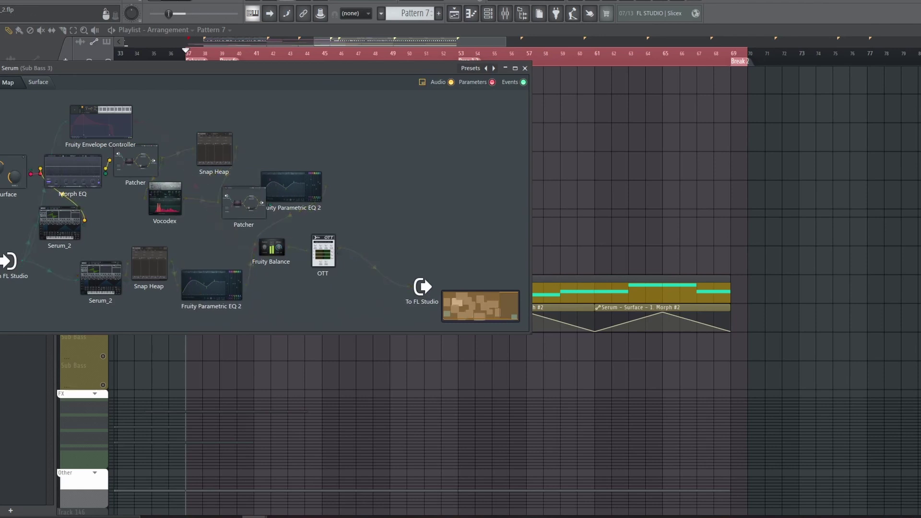
Step: Open the Morph EQ node in the Sub Bass 3 Patcher
{"action": "left_click", "coordinate": [61, 192]}
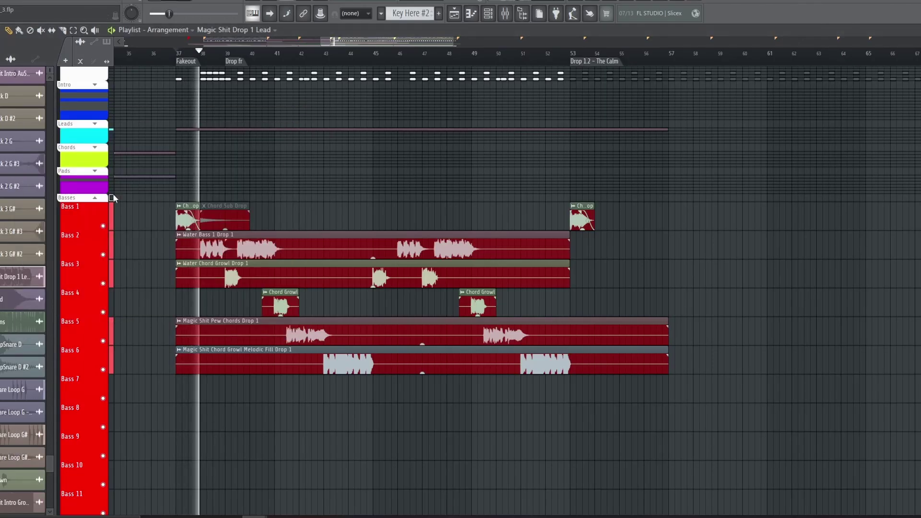
{"action": "left_click", "coordinate": [97, 201]}
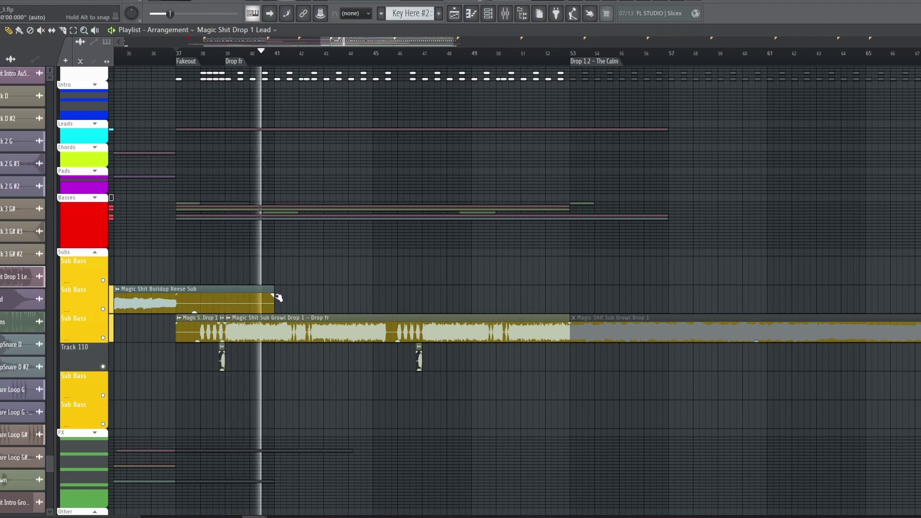
{"action": "scroll", "coordinate": [307, 58], "scroll_direction": "up", "scroll_amount": 1}
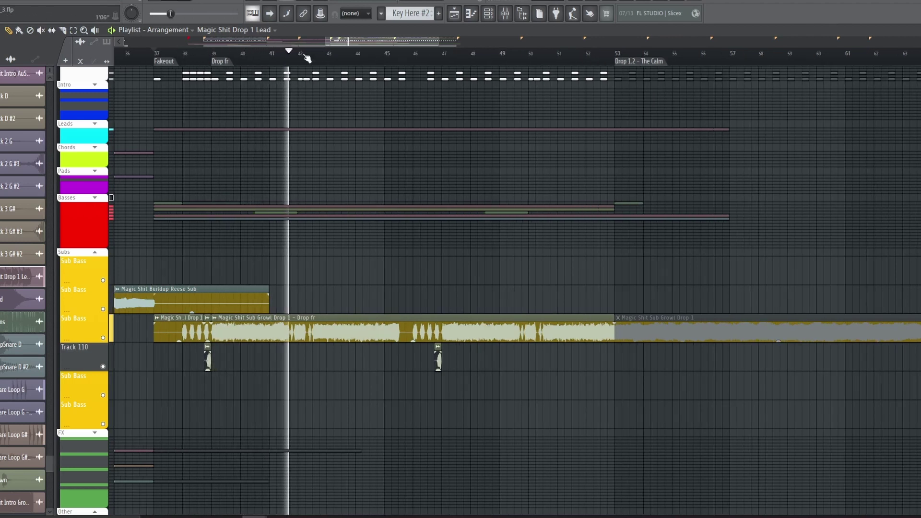
{"action": "left_click", "coordinate": [95, 200]}
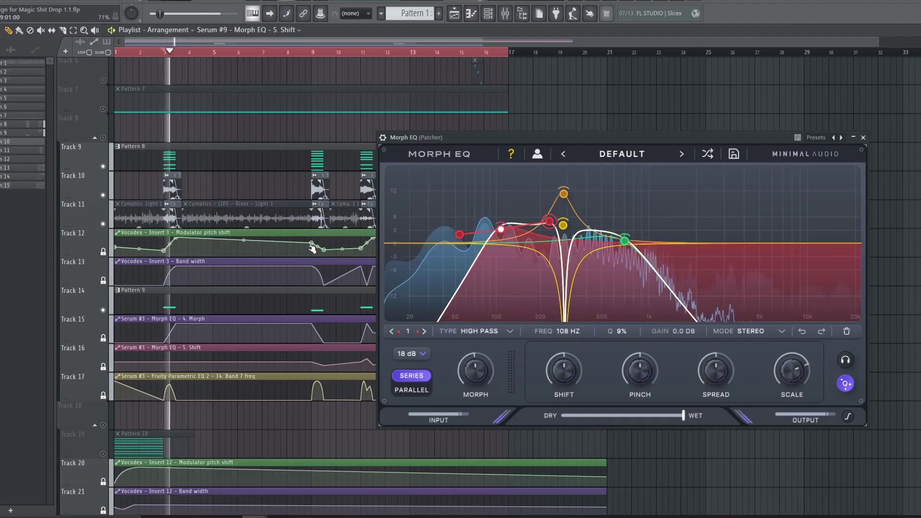
Step: Uncover the clips and swap mutes between Tracks 9–11 and Track 14, restarting playback near bar 3
{"action": "left_click_drag", "start_coordinate": [456, 139], "coordinate": [539, 140]}
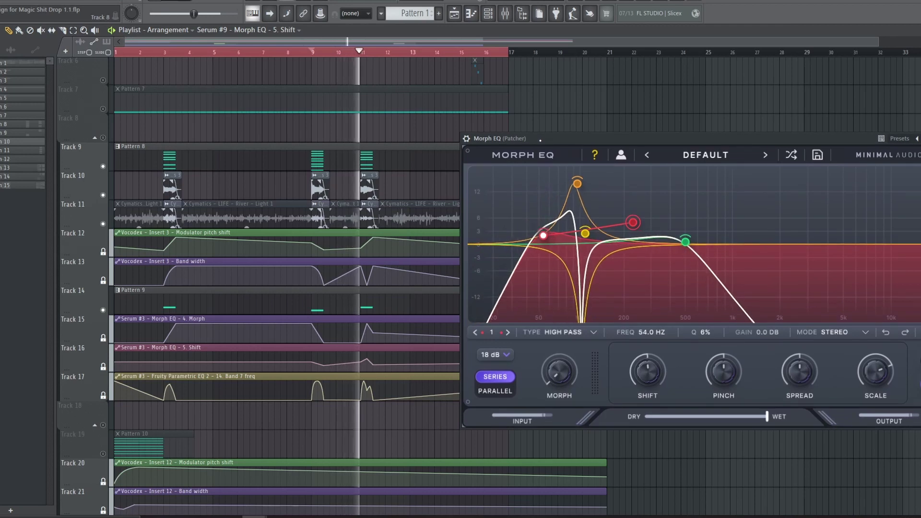
{"action": "left_click_drag", "start_coordinate": [102, 166], "coordinate": [103, 224]}
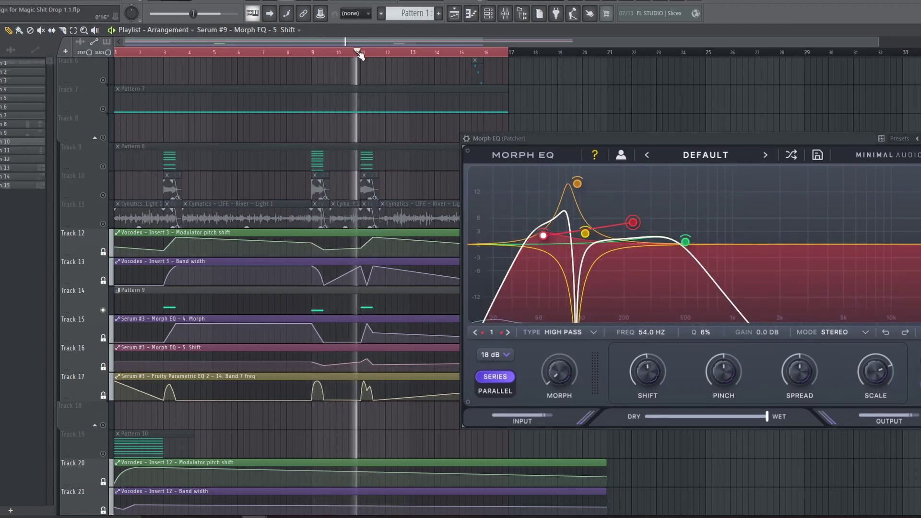
{"action": "left_click", "coordinate": [165, 53]}
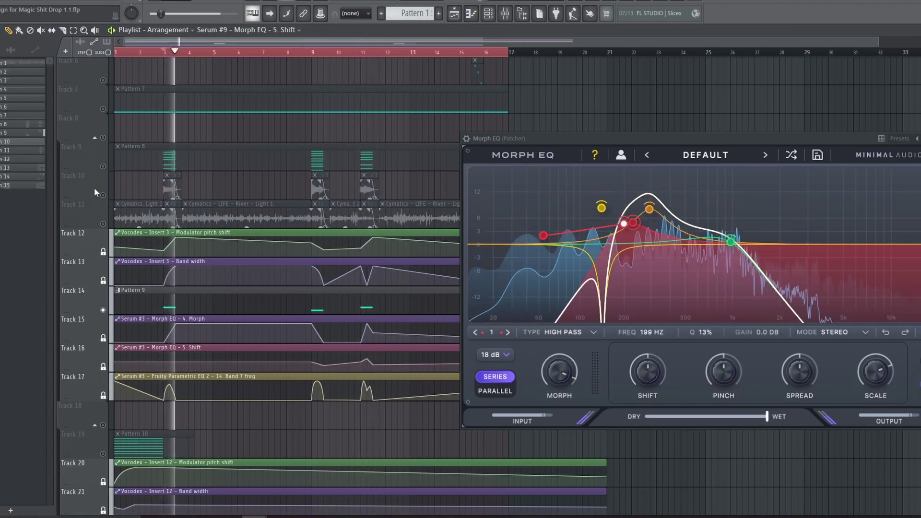
{"action": "left_click_drag", "start_coordinate": [103, 223], "coordinate": [103, 167]}
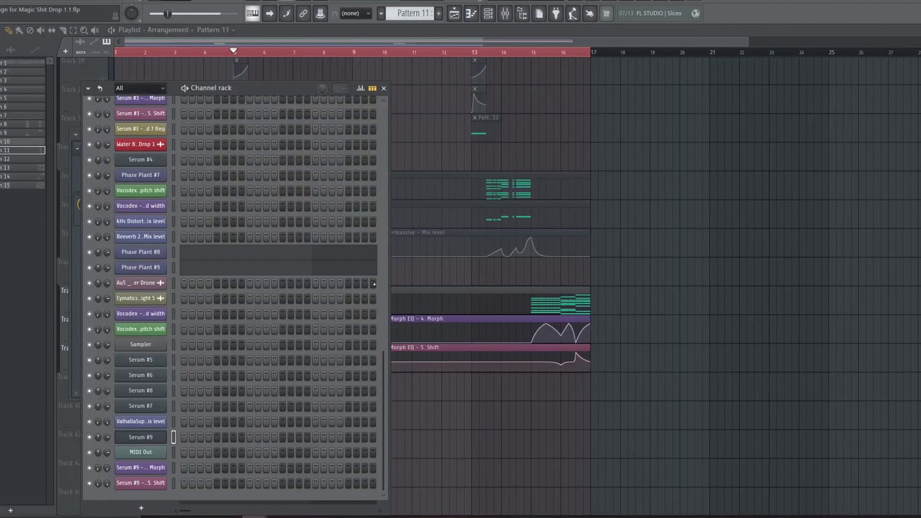
Step: Widen the Serum #9 Patcher window and open its Morph EQ plugin
{"action": "left_click", "coordinate": [385, 88]}
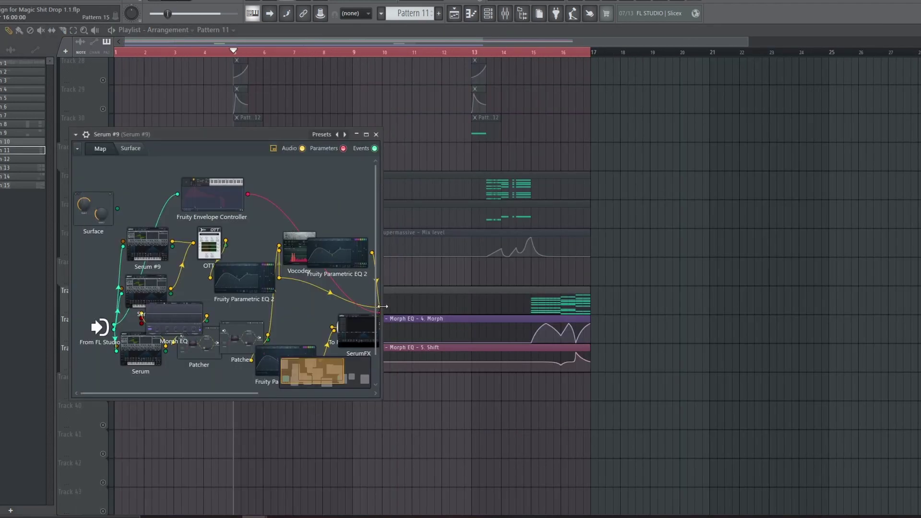
{"action": "left_click_drag", "start_coordinate": [382, 306], "coordinate": [502, 306]}
{"action": "scroll", "coordinate": [288, 274], "scroll_direction": "left", "scroll_amount": 2}
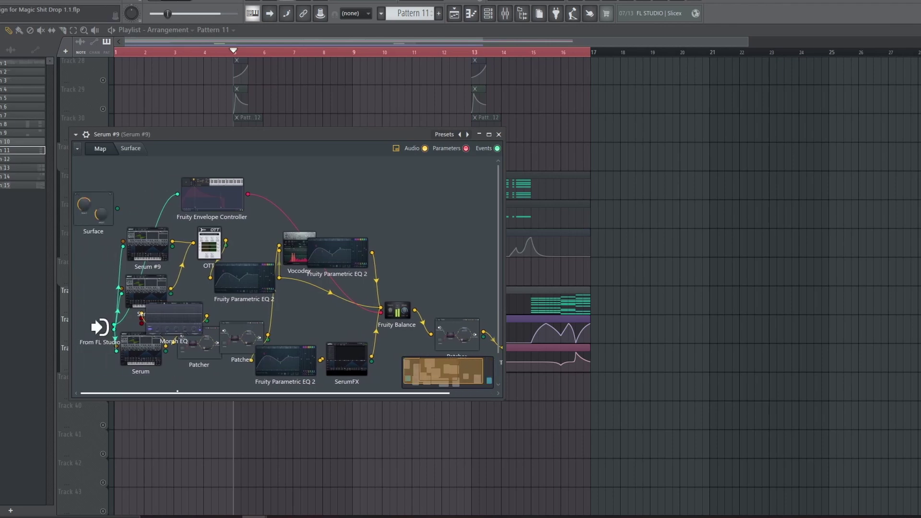
{"action": "double_click", "coordinate": [174, 319]}
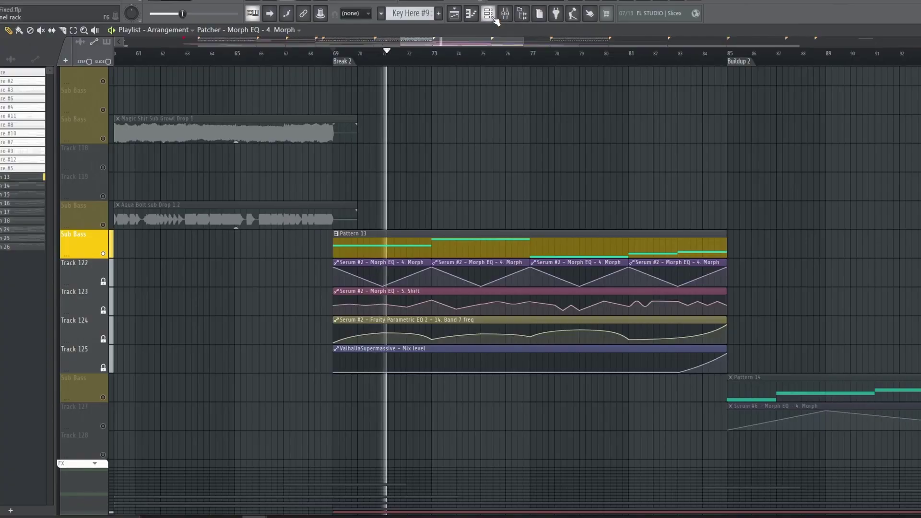
Step: Open the Patcher channel from the channel list and briefly view its Serum #2 synth
{"action": "left_click", "coordinate": [494, 17]}
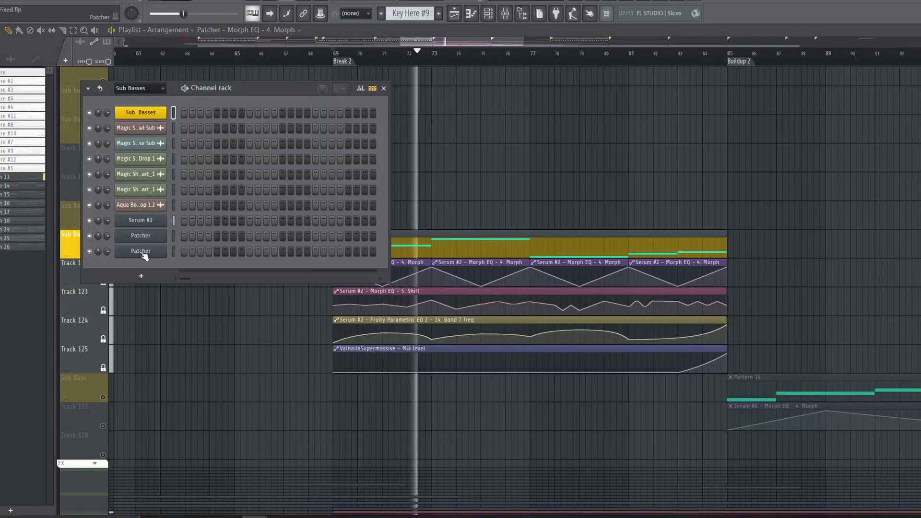
{"action": "left_click", "coordinate": [142, 253]}
{"action": "left_click", "coordinate": [46, 207]}
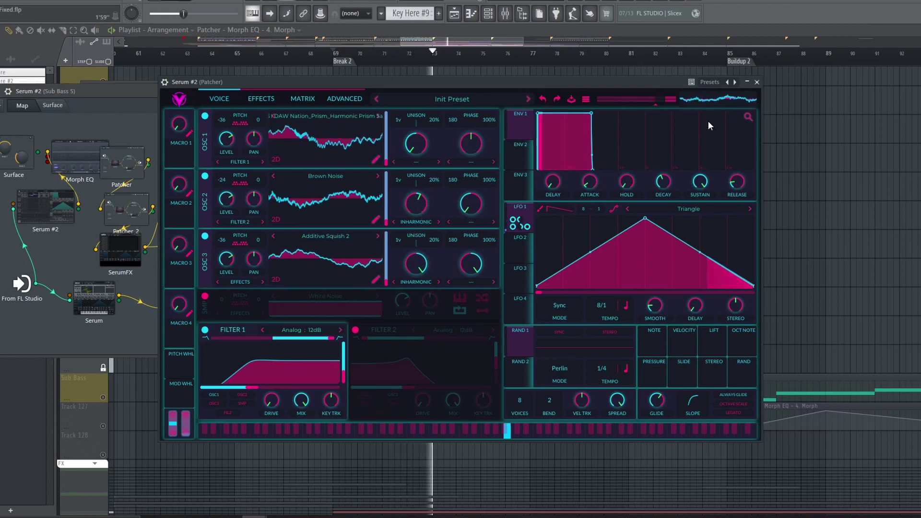
{"action": "left_click", "coordinate": [758, 83]}
Step: Open the Morph EQ, inspect bands 4, 5, 1 and 2, and raise the Shift amount
{"action": "left_click", "coordinate": [91, 159]}
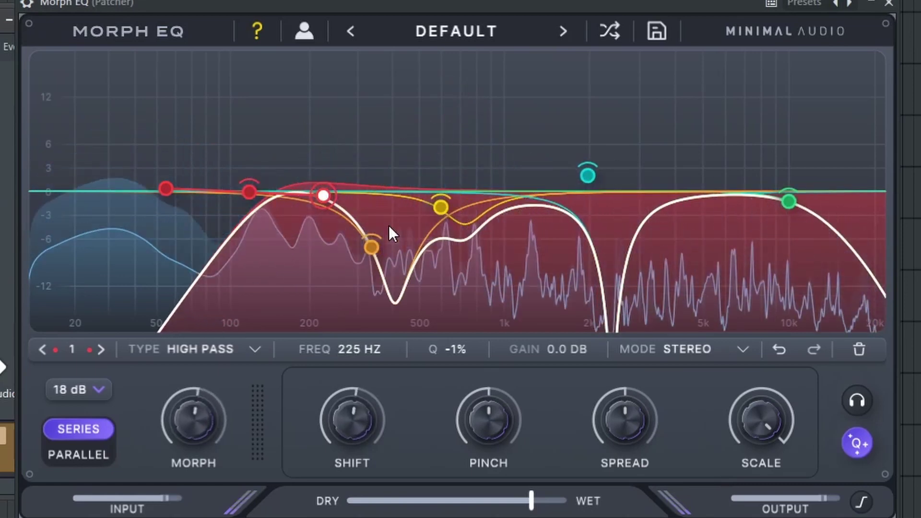
{"action": "mouse_move", "coordinate": [451, 207]}
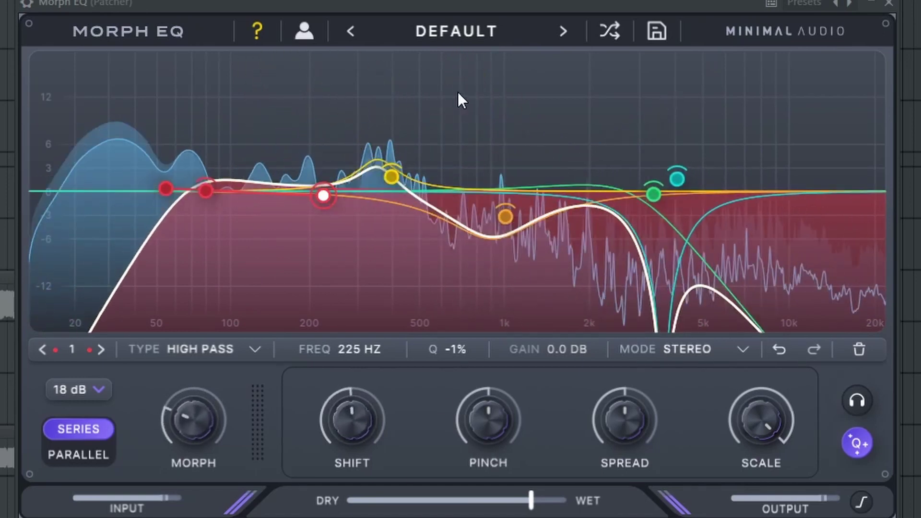
{"action": "left_click", "coordinate": [374, 261]}
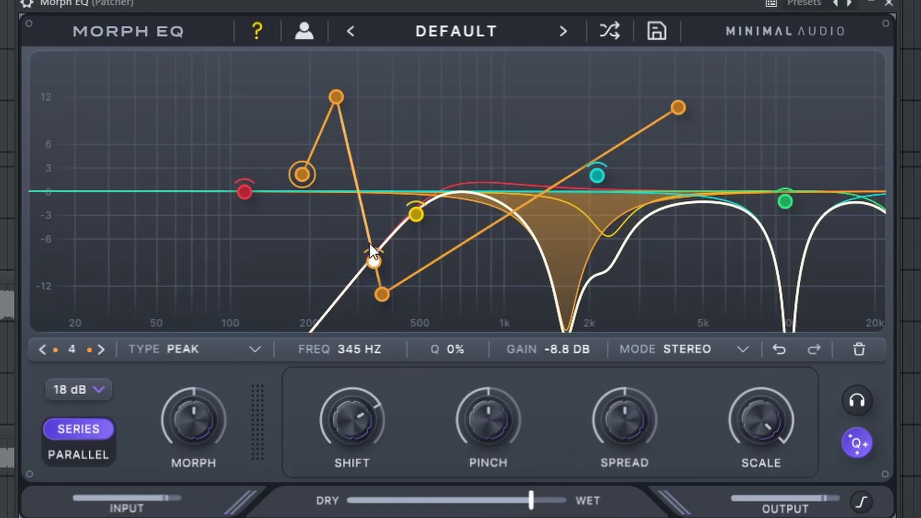
{"action": "left_click", "coordinate": [527, 221]}
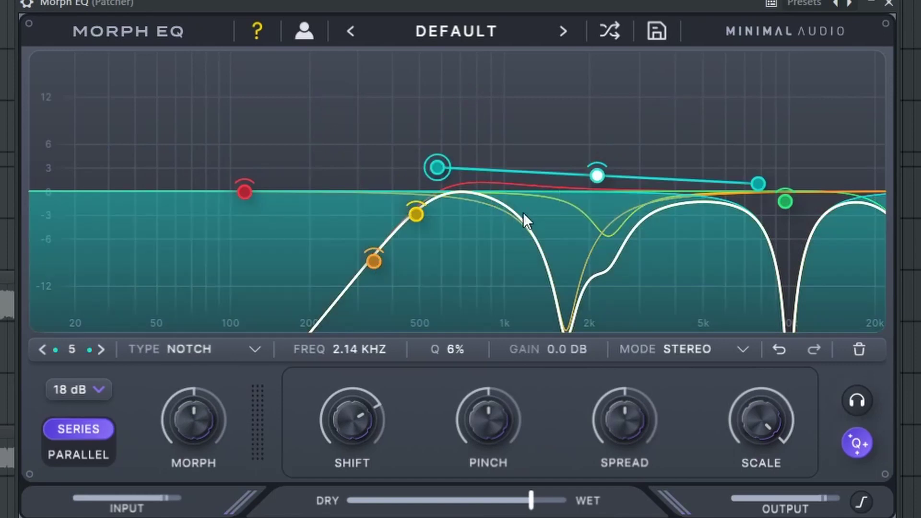
{"action": "left_click", "coordinate": [247, 194]}
{"action": "left_click", "coordinate": [787, 202]}
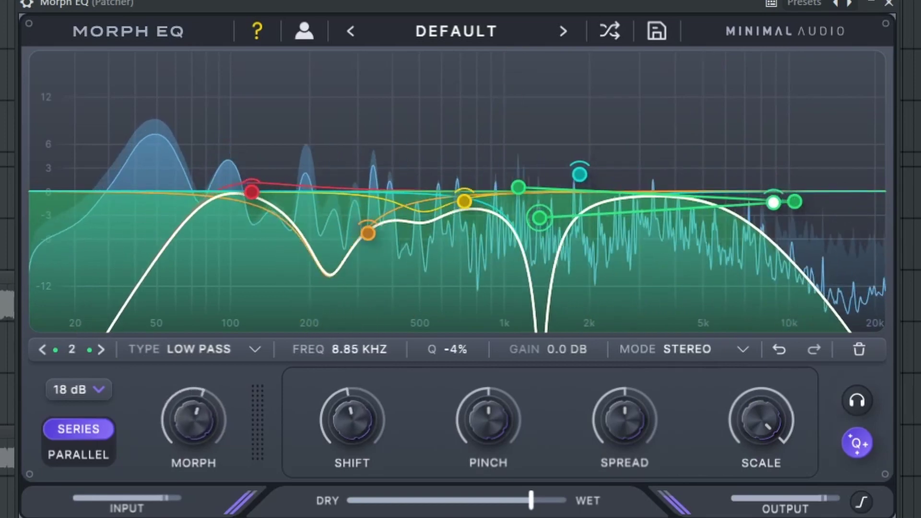
{"action": "mouse_move", "coordinate": [353, 419]}
{"action": "left_mouse_down"}
{"action": "mouse_move", "coordinate": [378, 388]}
{"action": "mouse_move", "coordinate": [373, 427]}
{"action": "mouse_move", "coordinate": [367, 422]}
{"action": "left_mouse_up"}
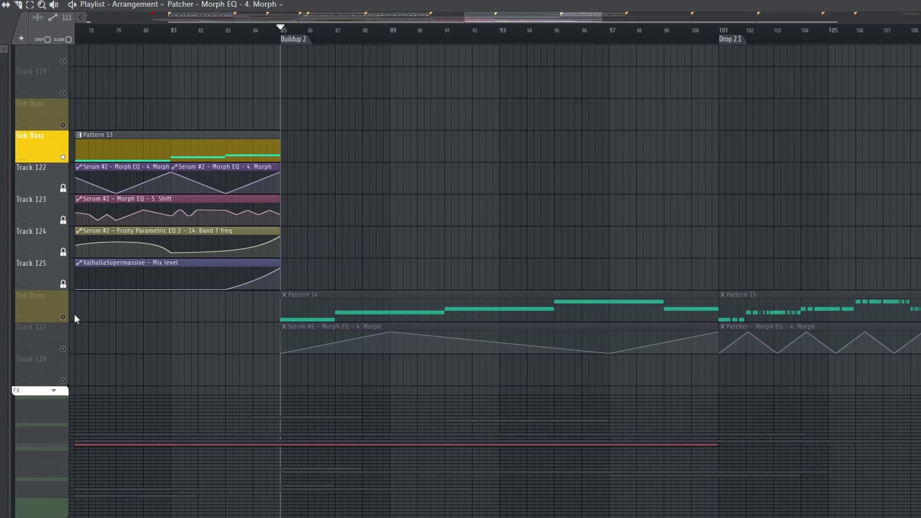
Step: Open the Morph EQ in the Buildup 2 Sub Bass's Serum #6 Patcher and select low-pass band 2
{"action": "left_click", "coordinate": [72, 317]}
{"action": "left_click", "coordinate": [56, 338]}
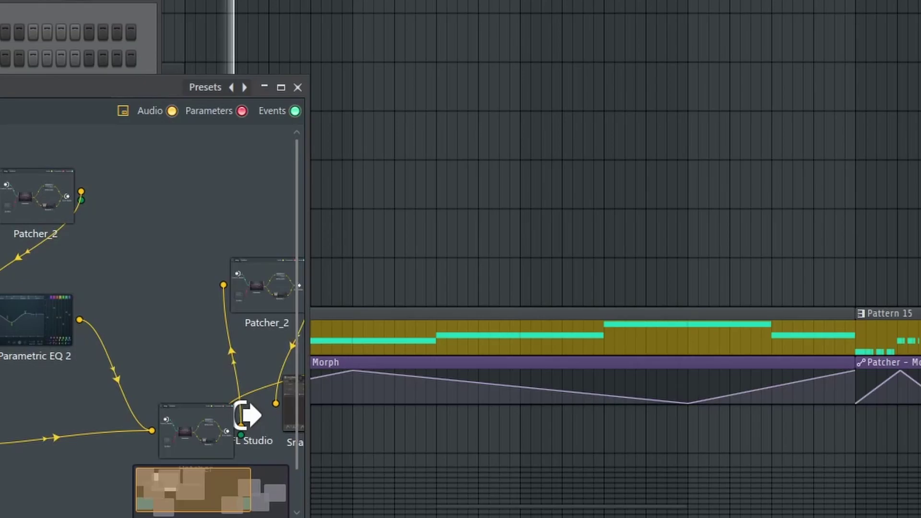
{"action": "double_click", "coordinate": [104, 247]}
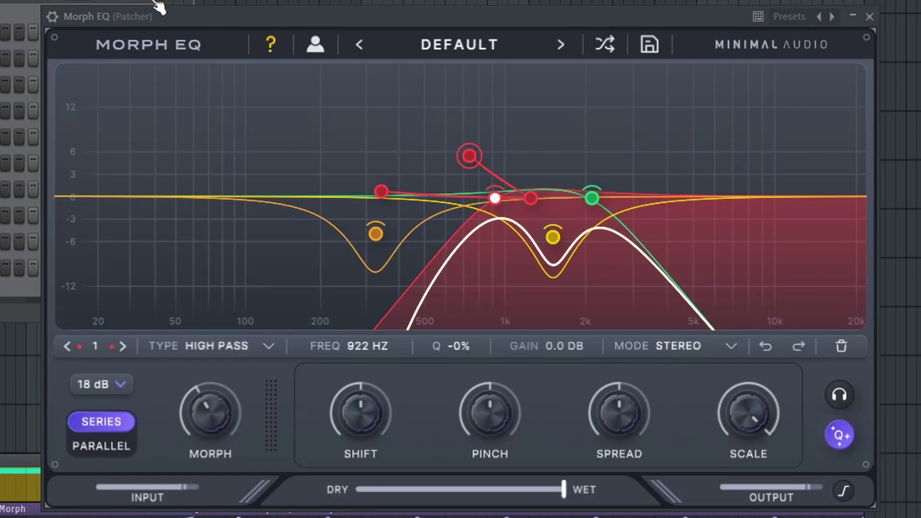
{"action": "left_click", "coordinate": [490, 213]}
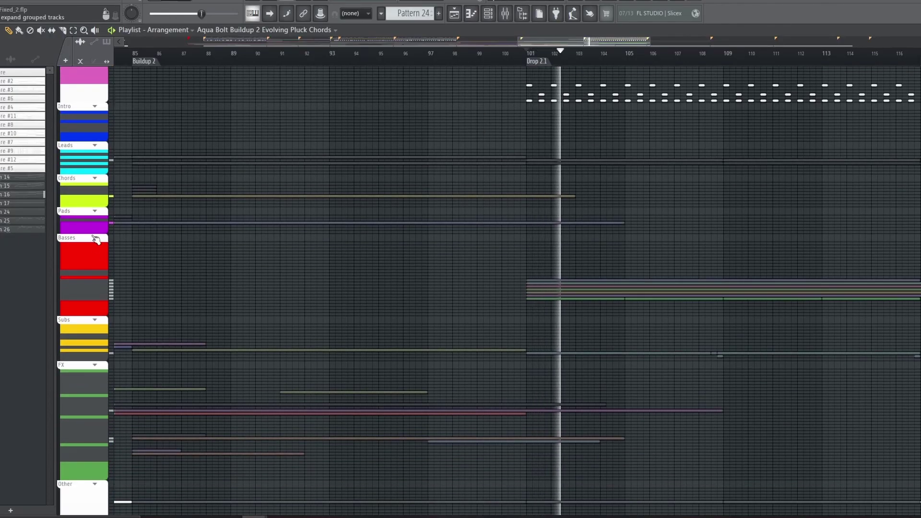
Step: Expand the Basses and Subs track groups and scroll to the Aqua Bolt sub bass clips
{"action": "left_click", "coordinate": [95, 239]}
{"action": "scroll", "coordinate": [567, 288], "scroll_direction": "down", "scroll_amount": 5}
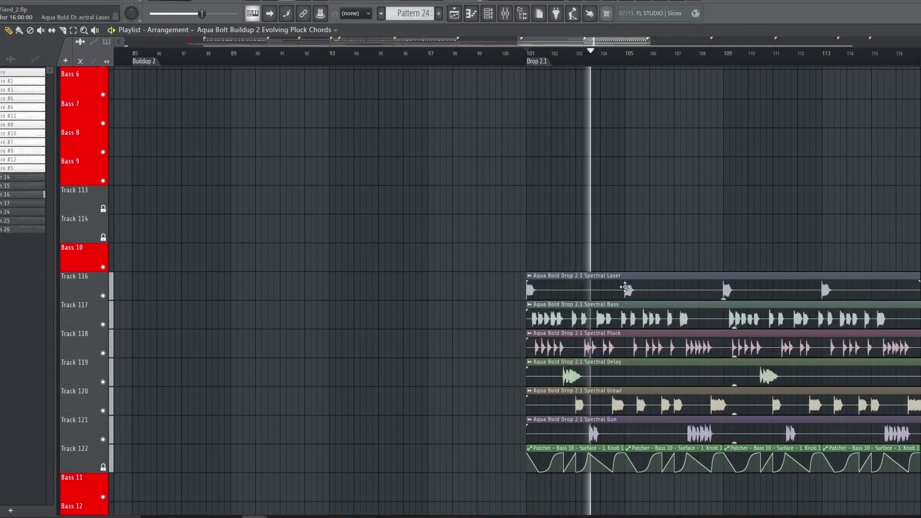
{"action": "scroll", "coordinate": [614, 270], "scroll_direction": "down", "scroll_amount": 10}
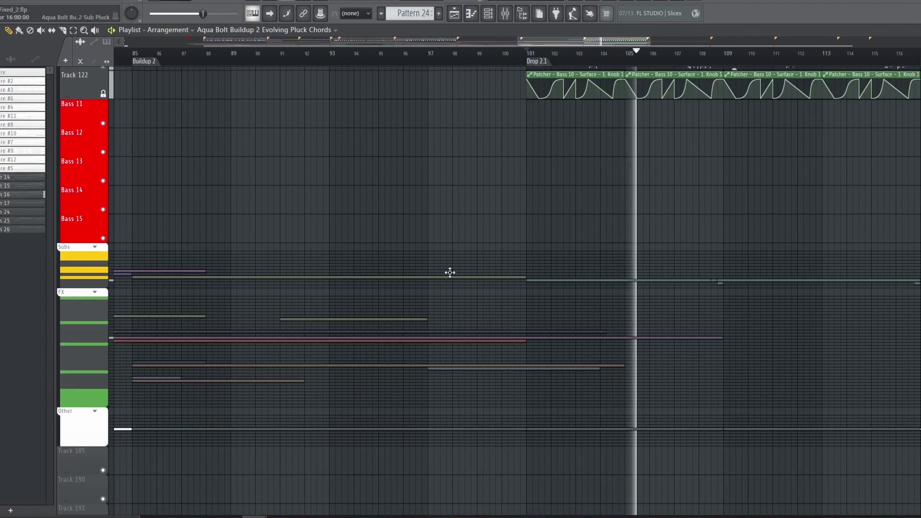
{"action": "left_click", "coordinate": [94, 246]}
{"action": "scroll", "coordinate": [590, 241], "scroll_direction": "down", "scroll_amount": 4}
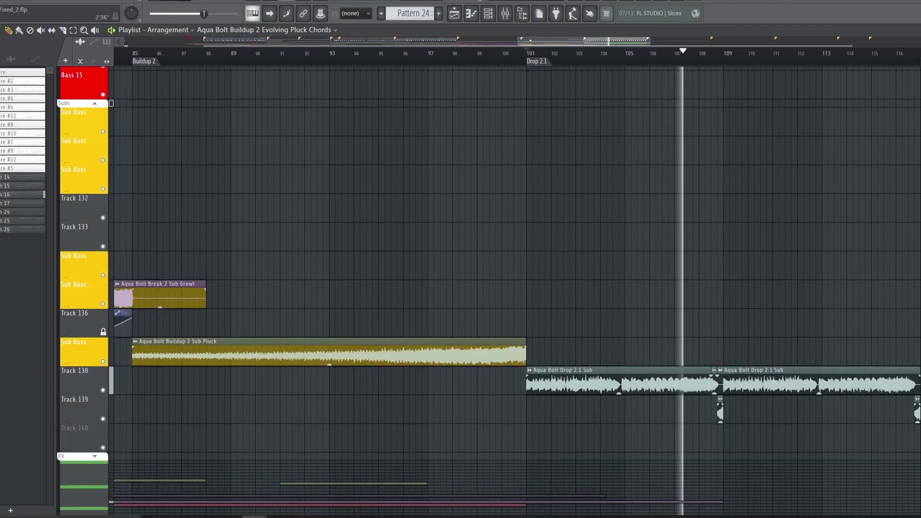
{"action": "scroll", "coordinate": [595, 276], "scroll_direction": "right", "scroll_amount": 5}
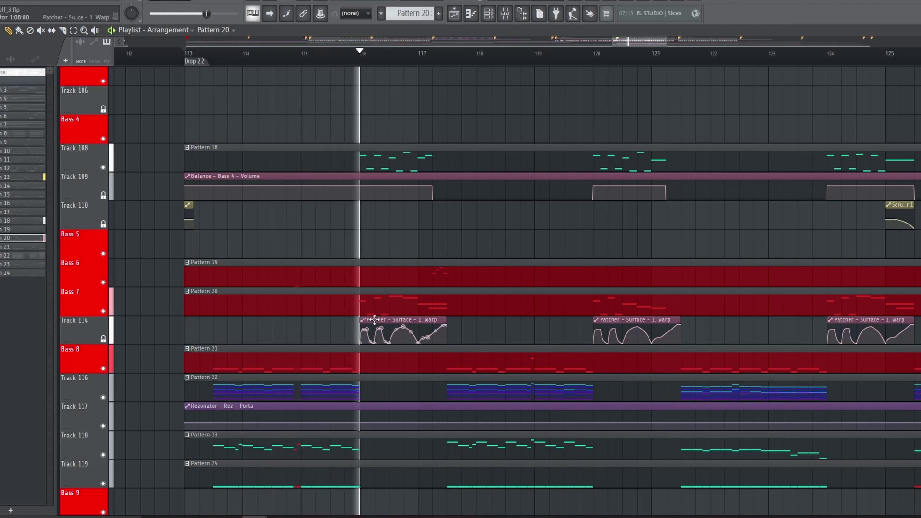
Step: Solo Bass 7 with its Patcher Warp automation, open its Patcher and raise the SerumFX module
{"action": "left_click", "coordinate": [374, 319]}
{"action": "left_click", "coordinate": [103, 312], "text": "ctrl"}
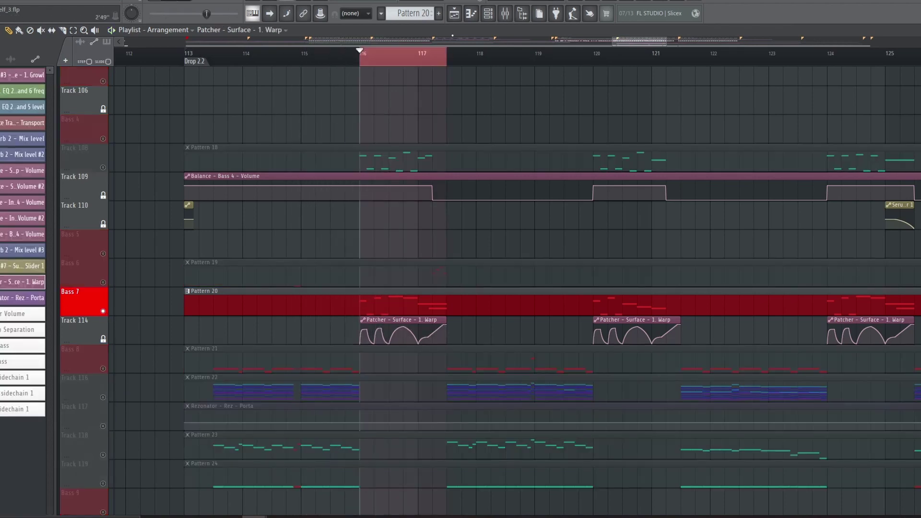
{"action": "left_click", "coordinate": [488, 13]}
{"action": "left_click", "coordinate": [34, 280]}
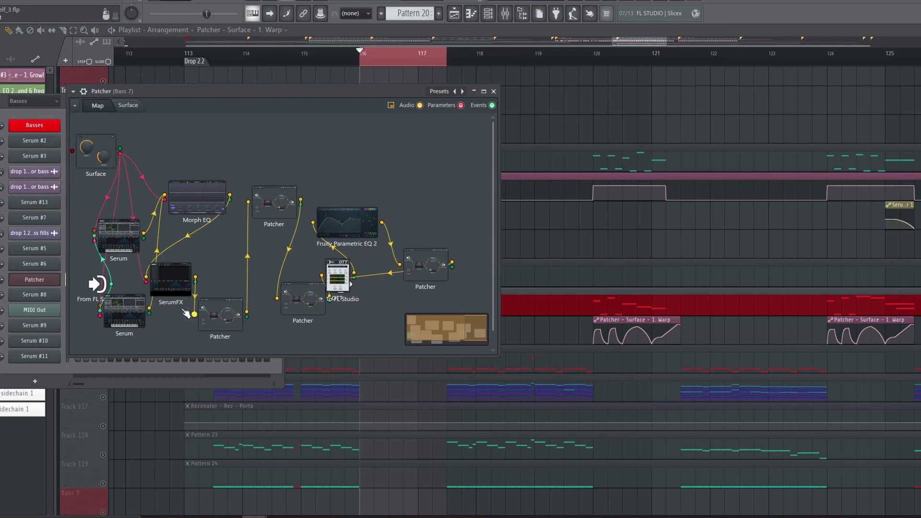
{"action": "left_click_drag", "start_coordinate": [185, 288], "coordinate": [233, 251]}
Step: Open the Bass 7 Serum synth and Morph EQ, then play to hear the growl
{"action": "double_click", "coordinate": [237, 223]}
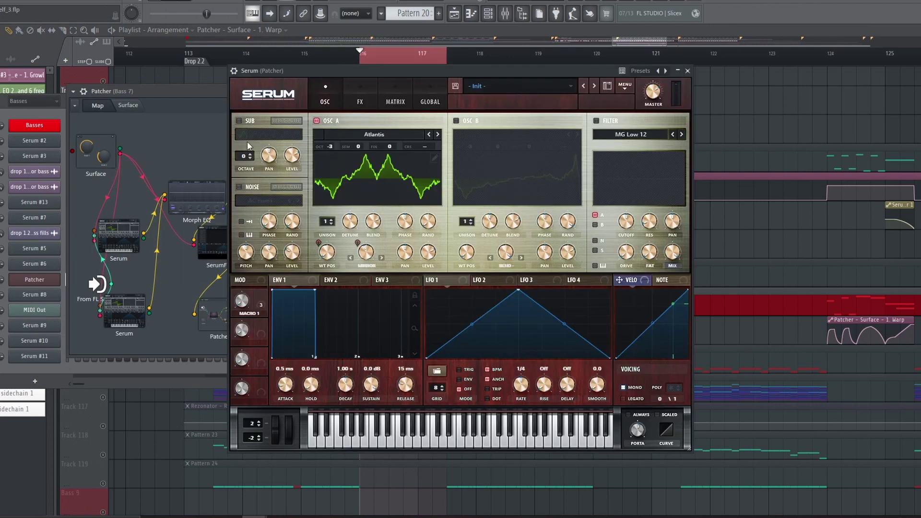
{"action": "left_click", "coordinate": [687, 71]}
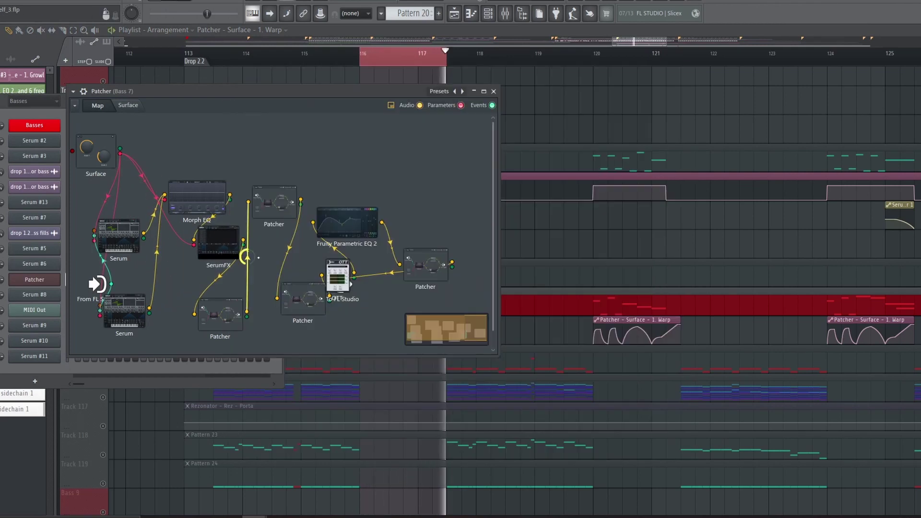
{"action": "double_click", "coordinate": [218, 244]}
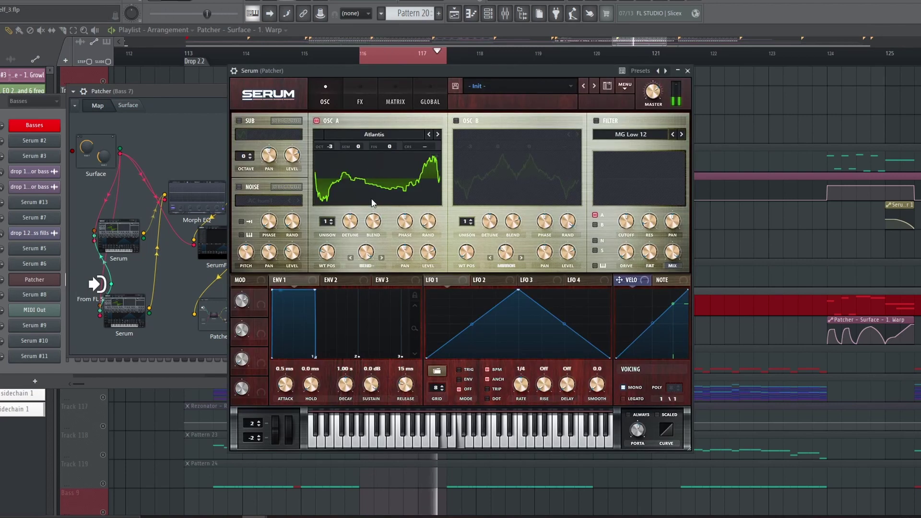
{"action": "double_click", "coordinate": [202, 199]}
{"action": "key", "text": "space"}
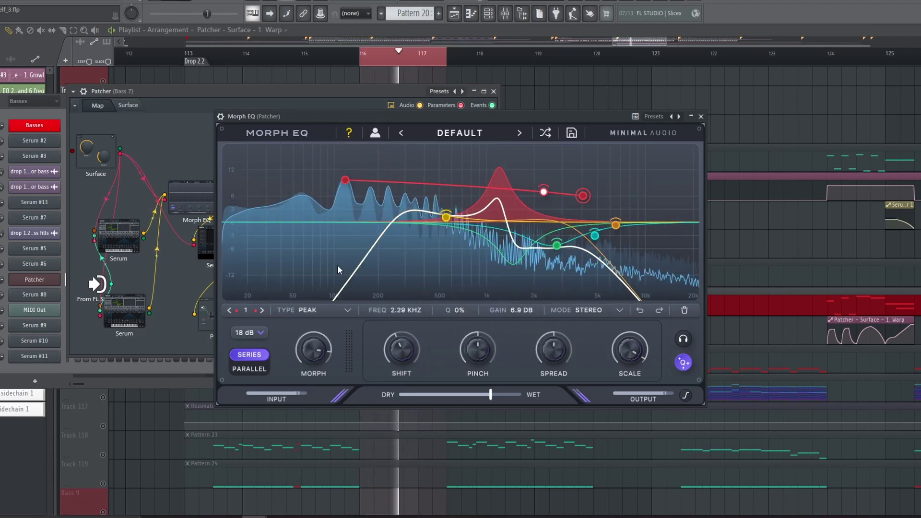
Step: Close the plugin windows and return to the playlist view
{"action": "key", "text": "F5"}
{"action": "scroll", "coordinate": [571, 60], "scroll_direction": "down", "scroll_amount": 5}
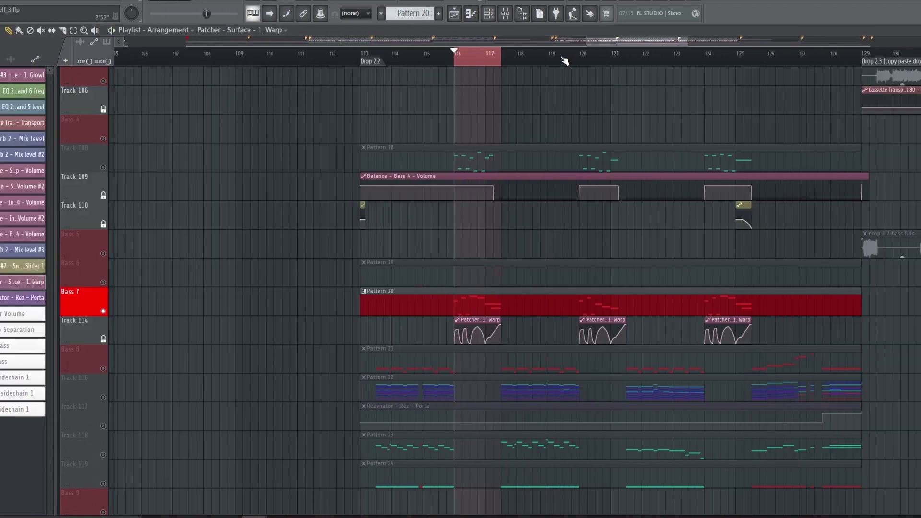
{"action": "scroll", "coordinate": [617, 319], "scroll_direction": "down", "scroll_amount": 5}
{"action": "scroll", "coordinate": [619, 320], "scroll_direction": "up", "scroll_amount": 4}
{"action": "scroll", "coordinate": [618, 321], "scroll_direction": "up", "scroll_amount": 5}
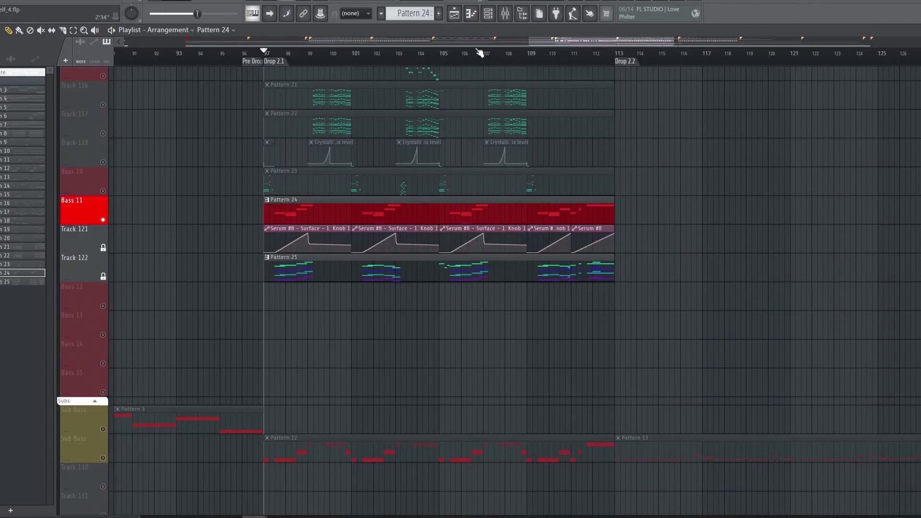
Step: Open the Bass 11 Patcher and view its Serum synth and Morph EQ in turn
{"action": "left_click", "coordinate": [490, 14]}
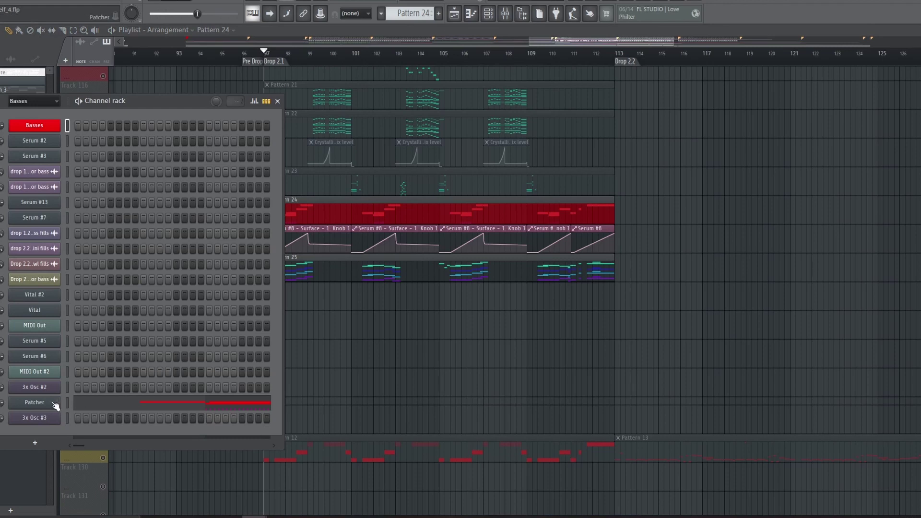
{"action": "left_click", "coordinate": [55, 405]}
{"action": "left_click", "coordinate": [149, 260]}
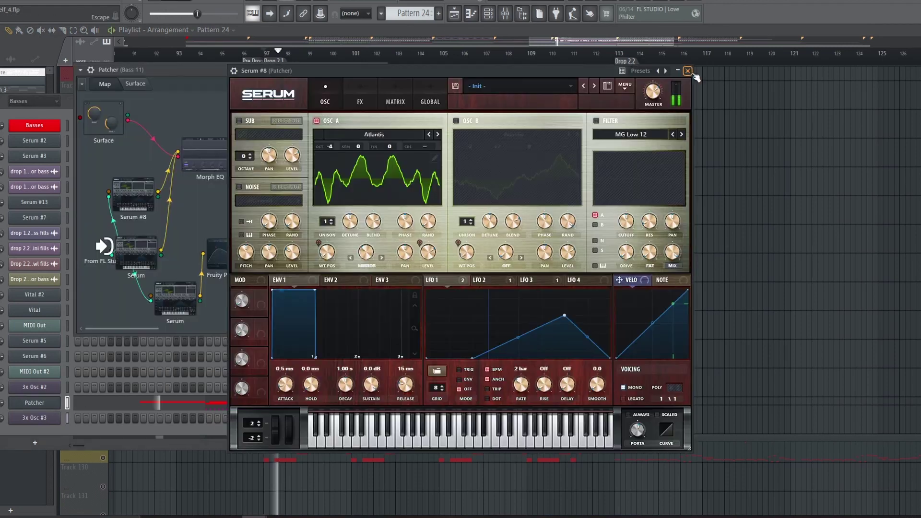
{"action": "left_click", "coordinate": [149, 260]}
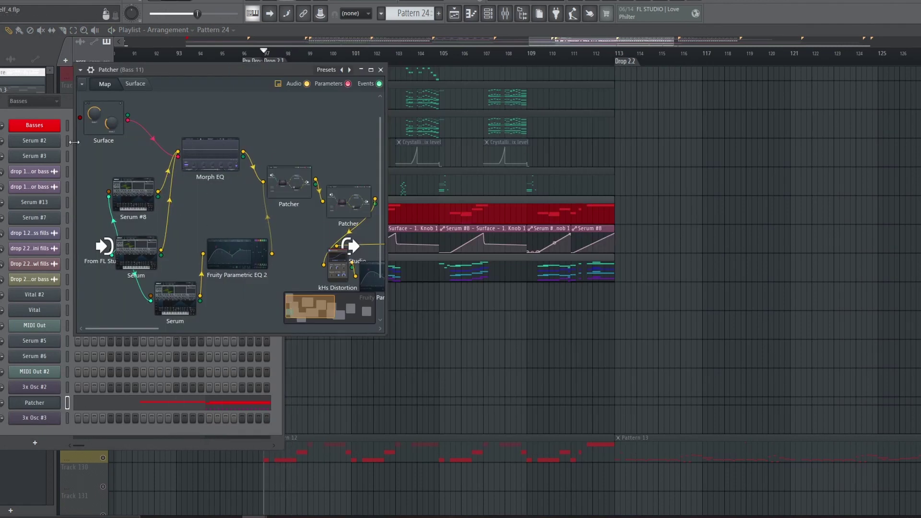
{"action": "left_click", "coordinate": [228, 160]}
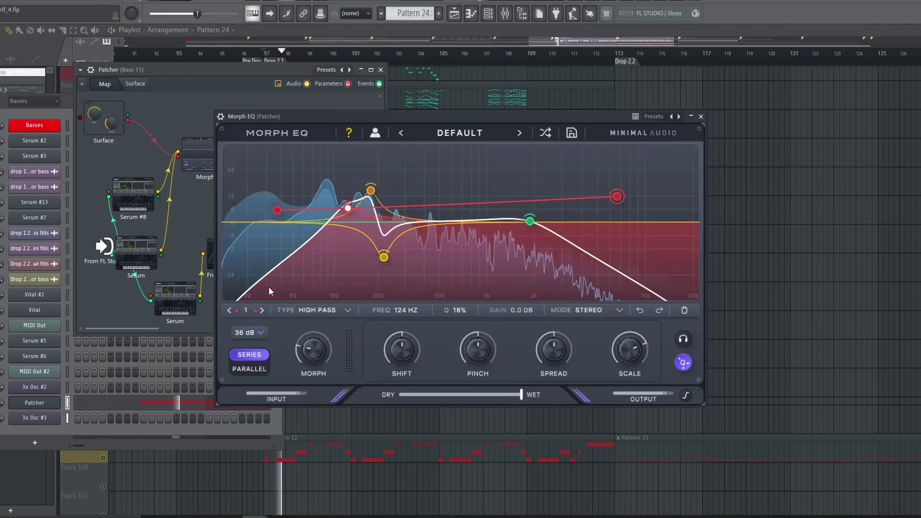
{"action": "left_click", "coordinate": [191, 298]}
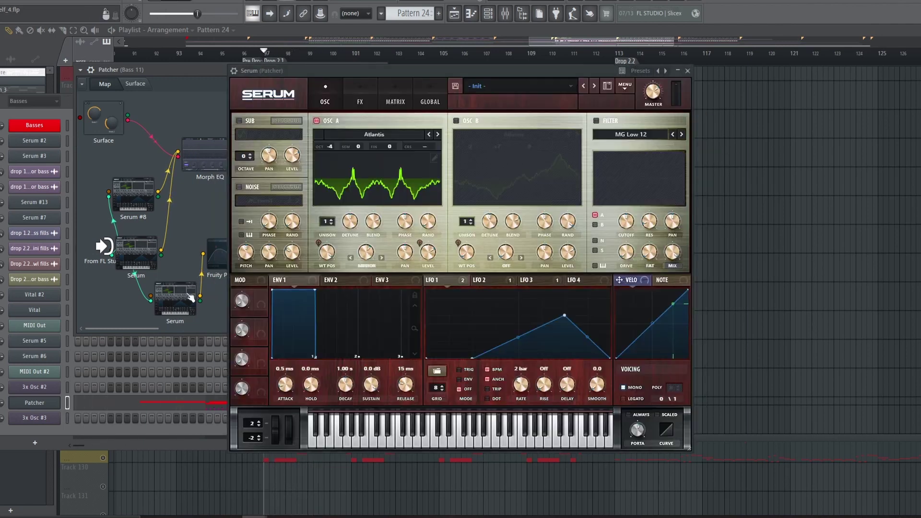
{"action": "left_click", "coordinate": [688, 70]}
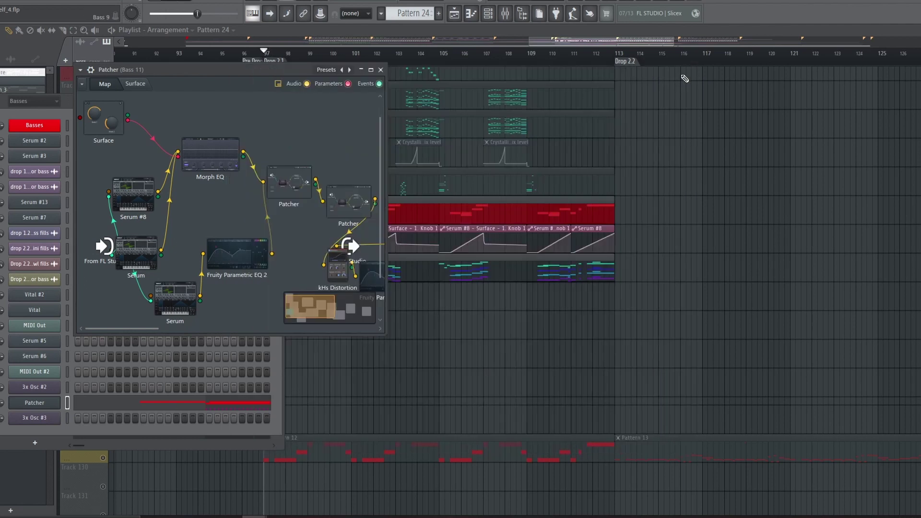